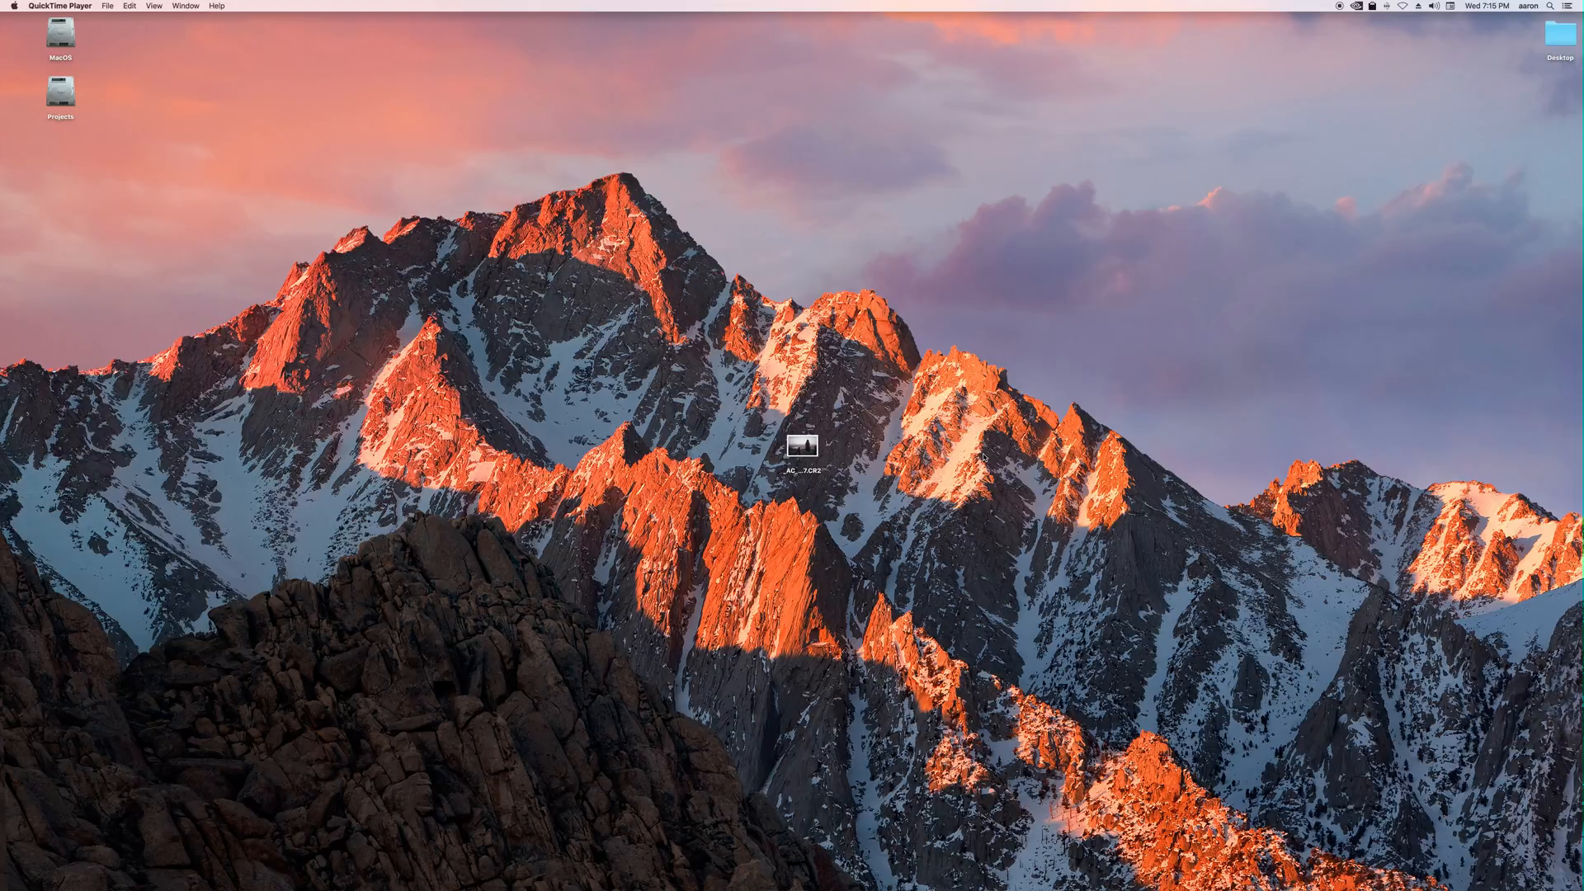
Open the raw photo from the desktop through Camera Raw into Photoshop with default settings.
{"action": "left_click_drag", "start_coordinate": [678, 348], "coordinate": [932, 573]}
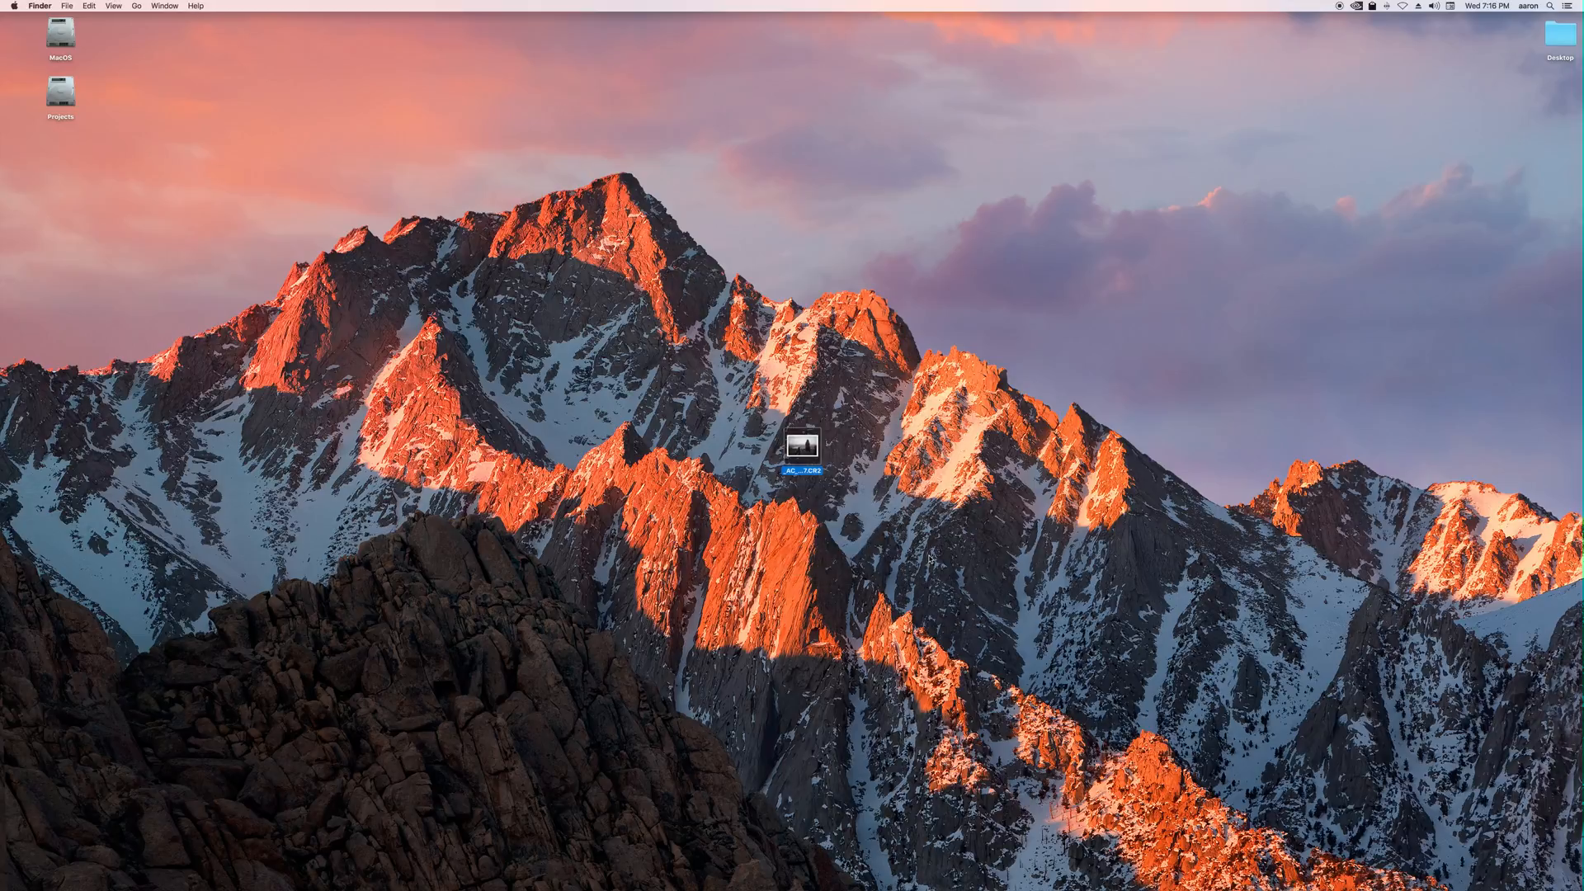
{"action": "double_click", "coordinate": [802, 447]}
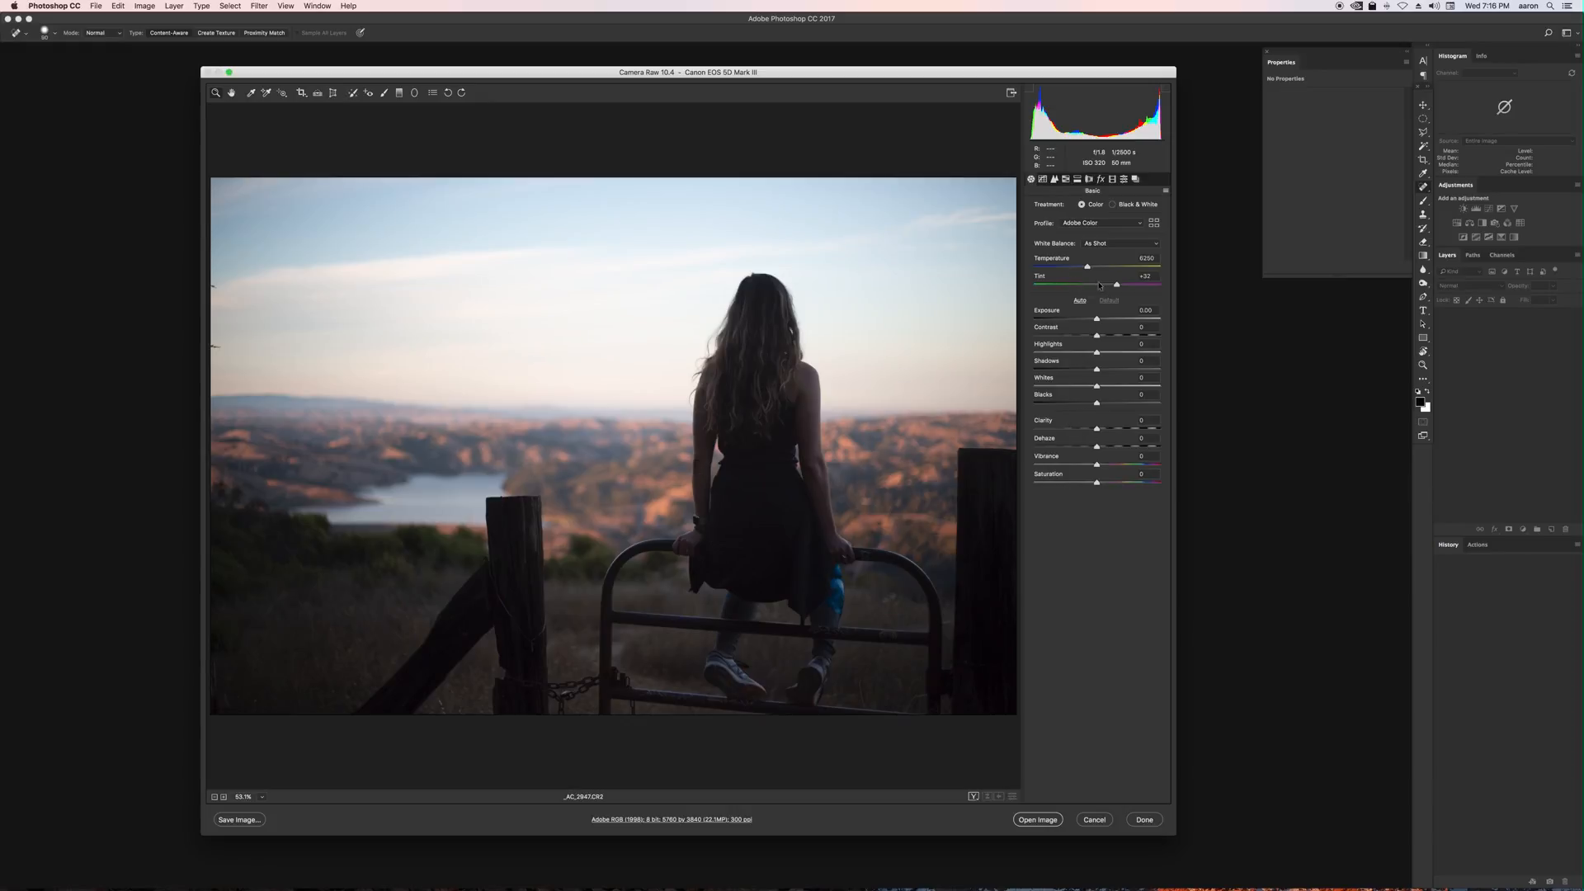
{"action": "mouse_move", "coordinate": [1096, 318]}
{"action": "left_mouse_down"}
{"action": "mouse_move", "coordinate": [1116, 319]}
{"action": "mouse_move", "coordinate": [1075, 368]}
{"action": "mouse_move", "coordinate": [1108, 335]}
{"action": "left_mouse_up"}
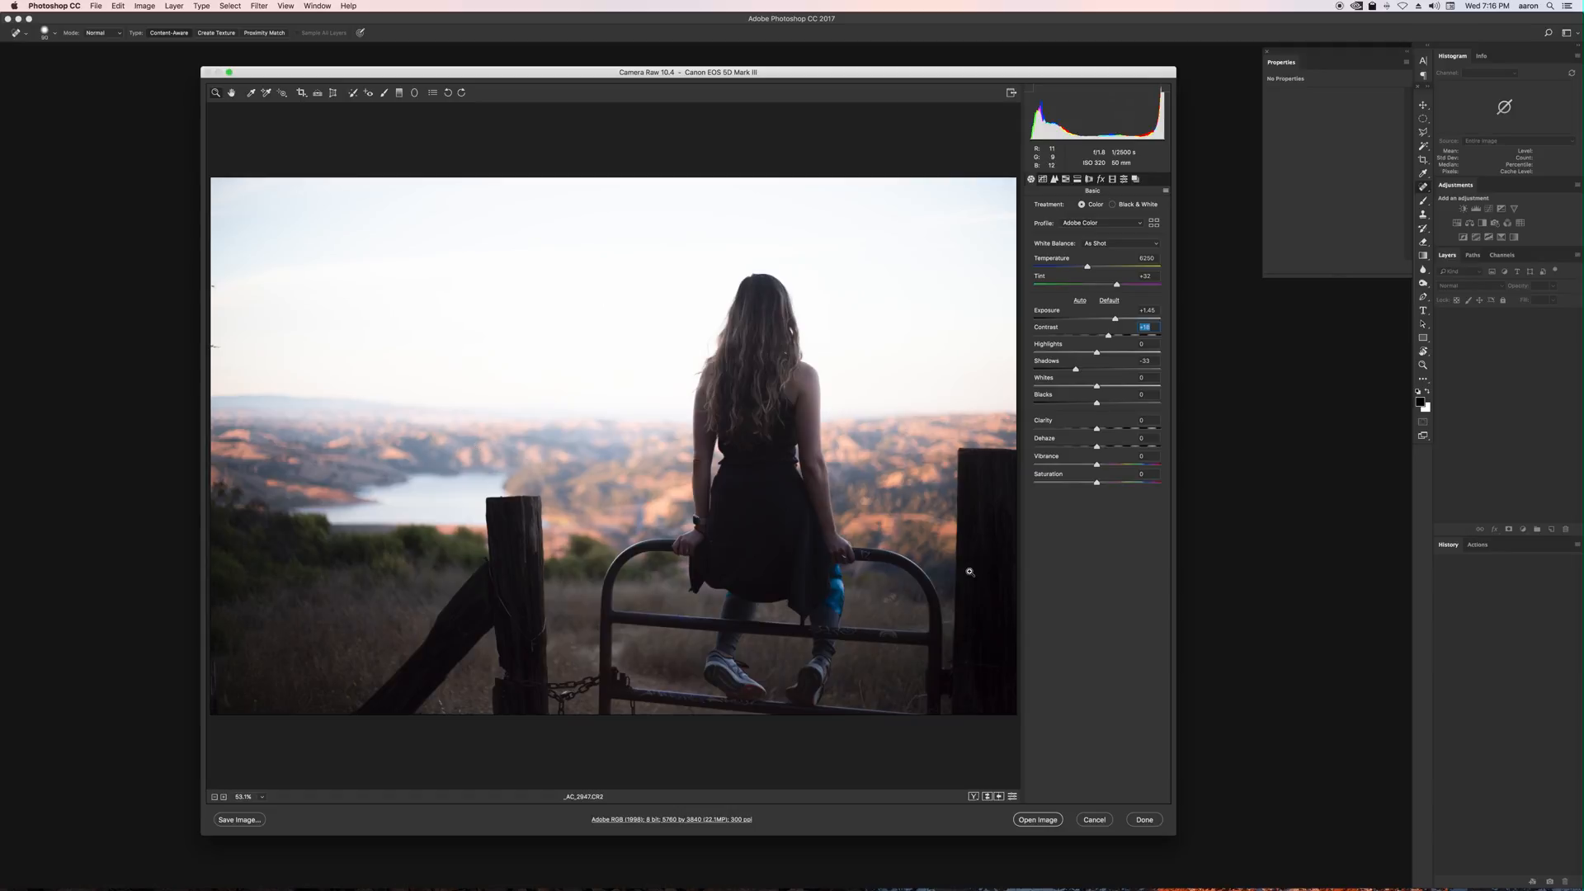
{"action": "left_click", "coordinate": [1109, 300]}
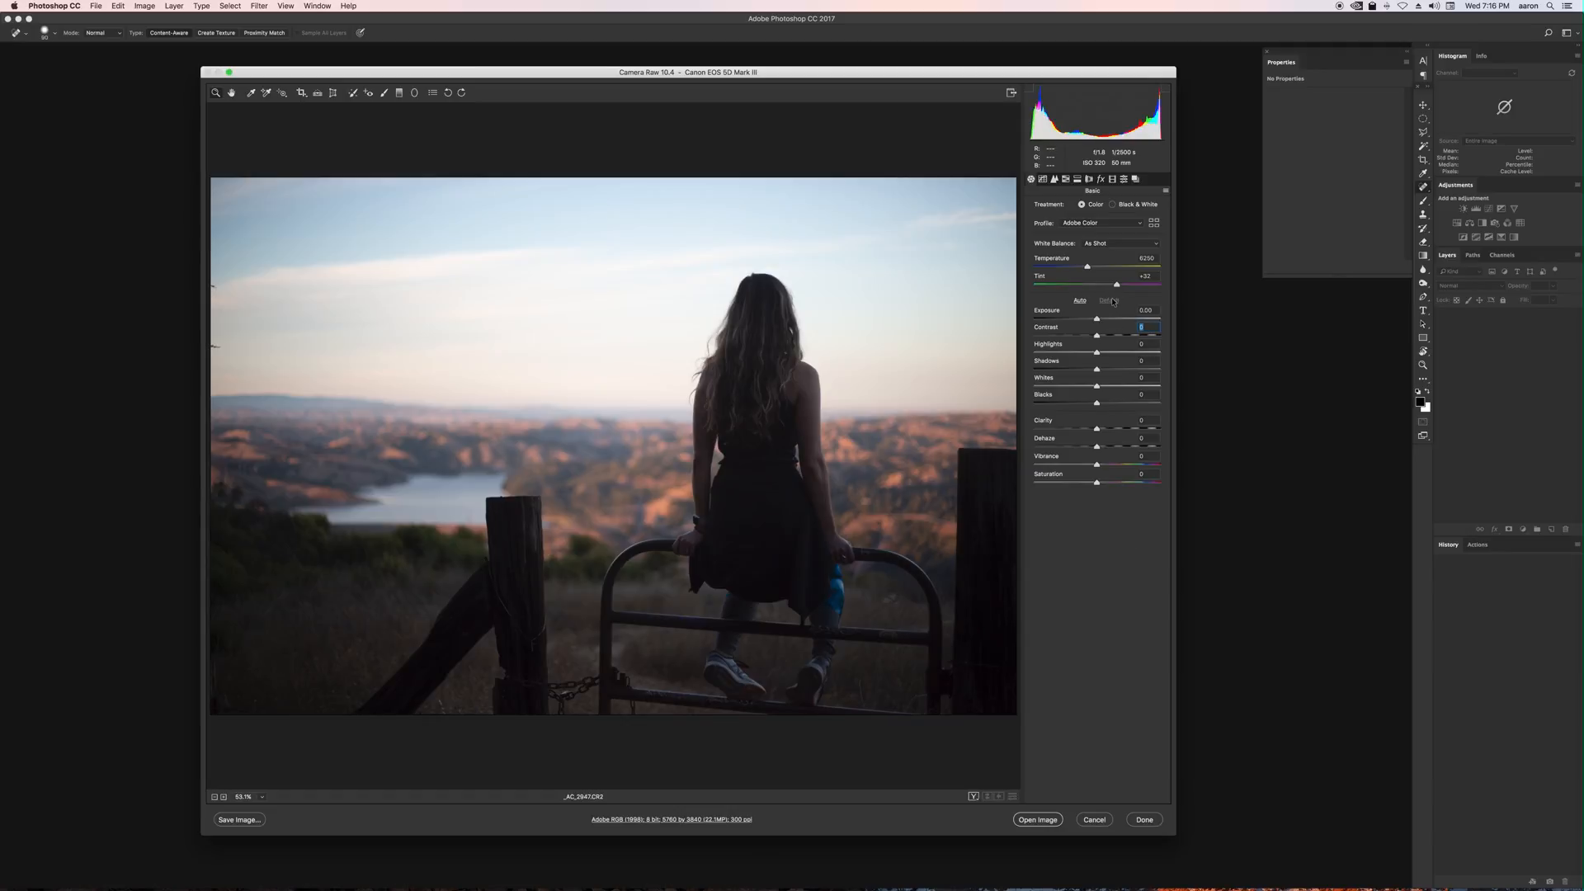
{"action": "left_click", "coordinate": [1050, 821]}
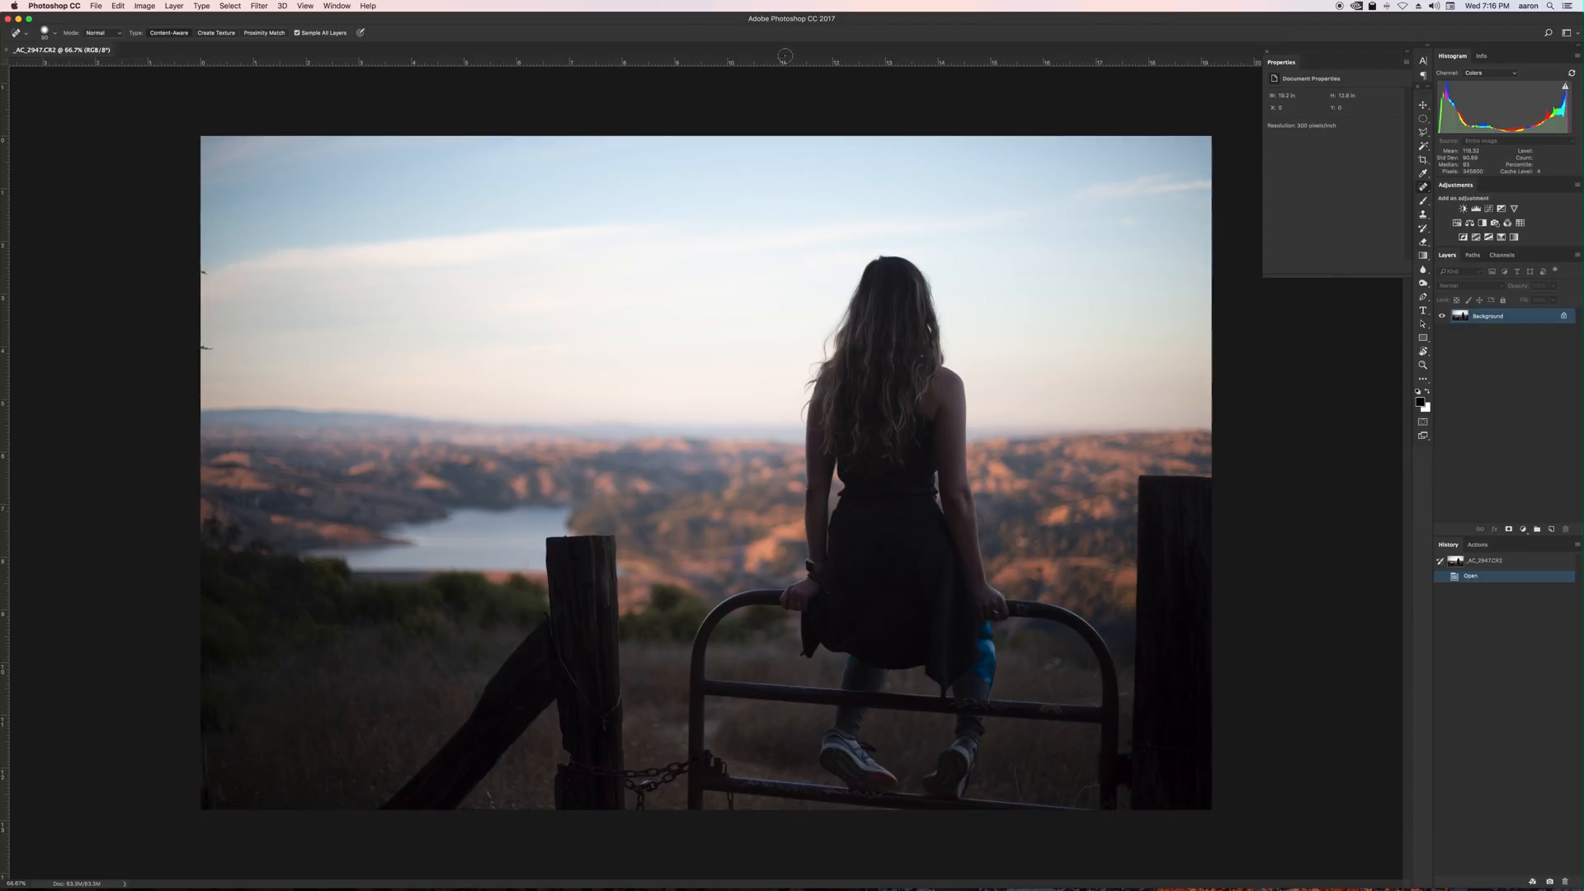
Create a new empty layer named RT.
{"action": "key", "text": "v"}
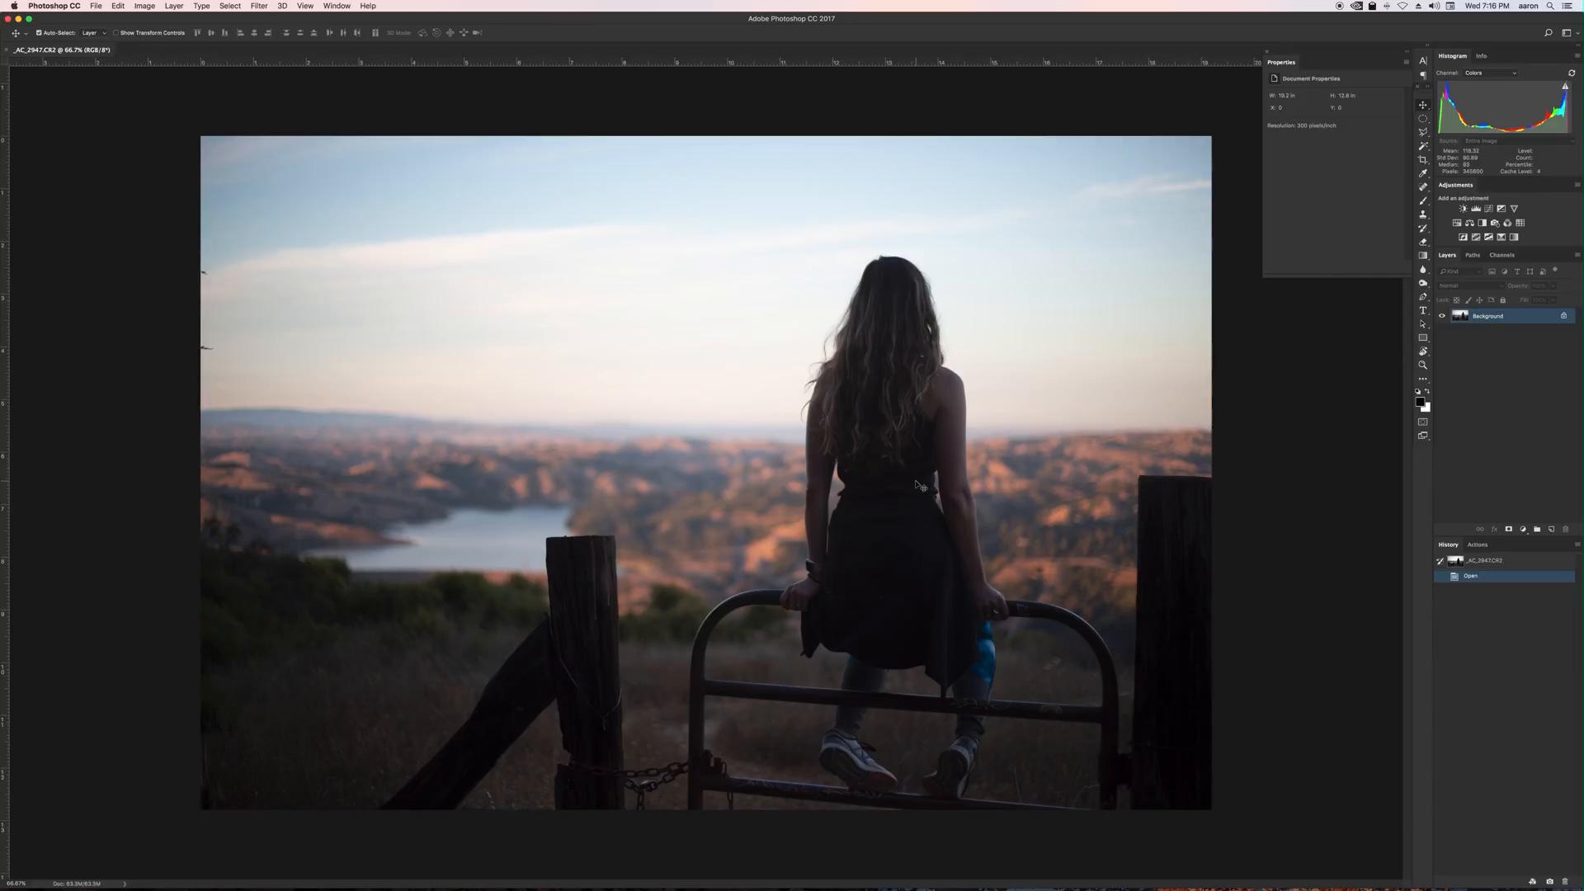
{"action": "key", "text": "super+shift+n"}
{"action": "type", "text": "RT"}
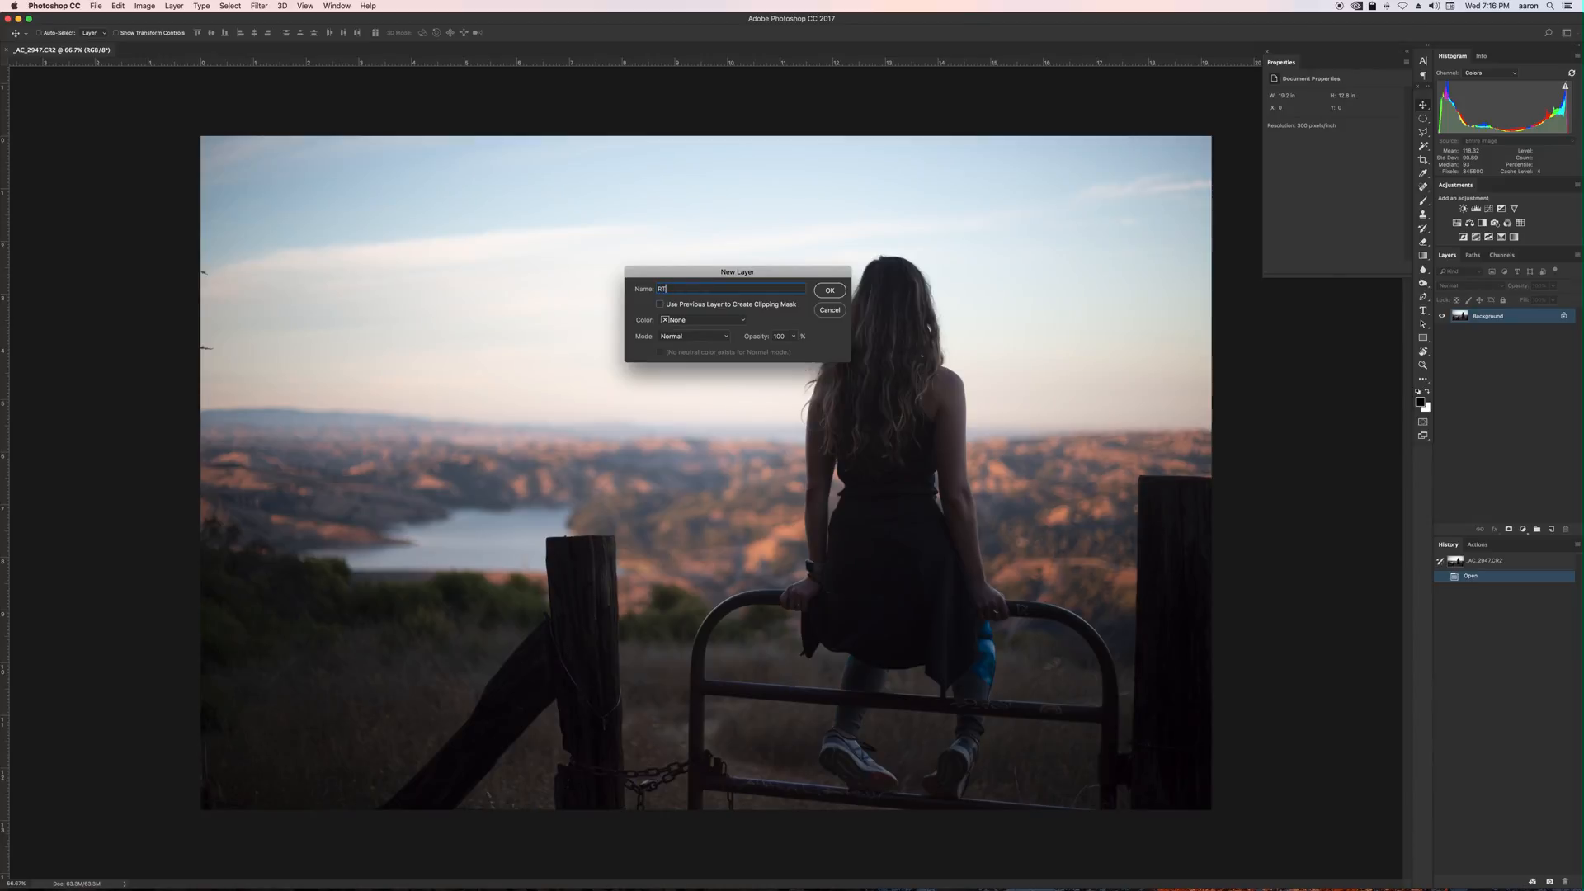
{"action": "key", "text": "Return"}
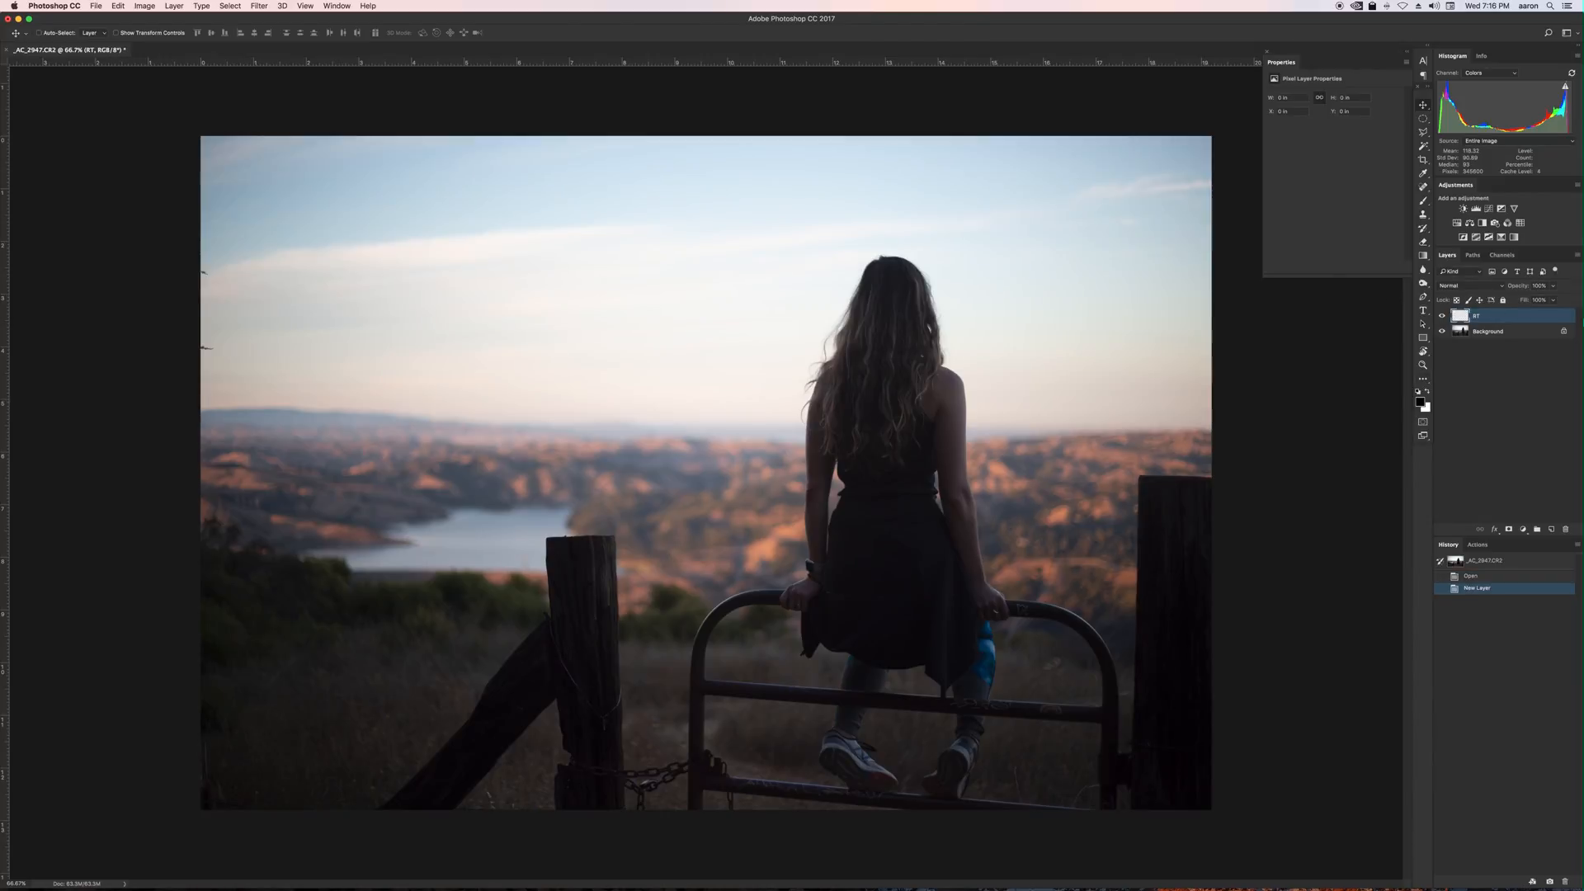
{"action": "left_click", "coordinate": [1442, 316]}
{"action": "left_click", "coordinate": [1442, 317]}
{"action": "left_click", "coordinate": [1493, 338]}
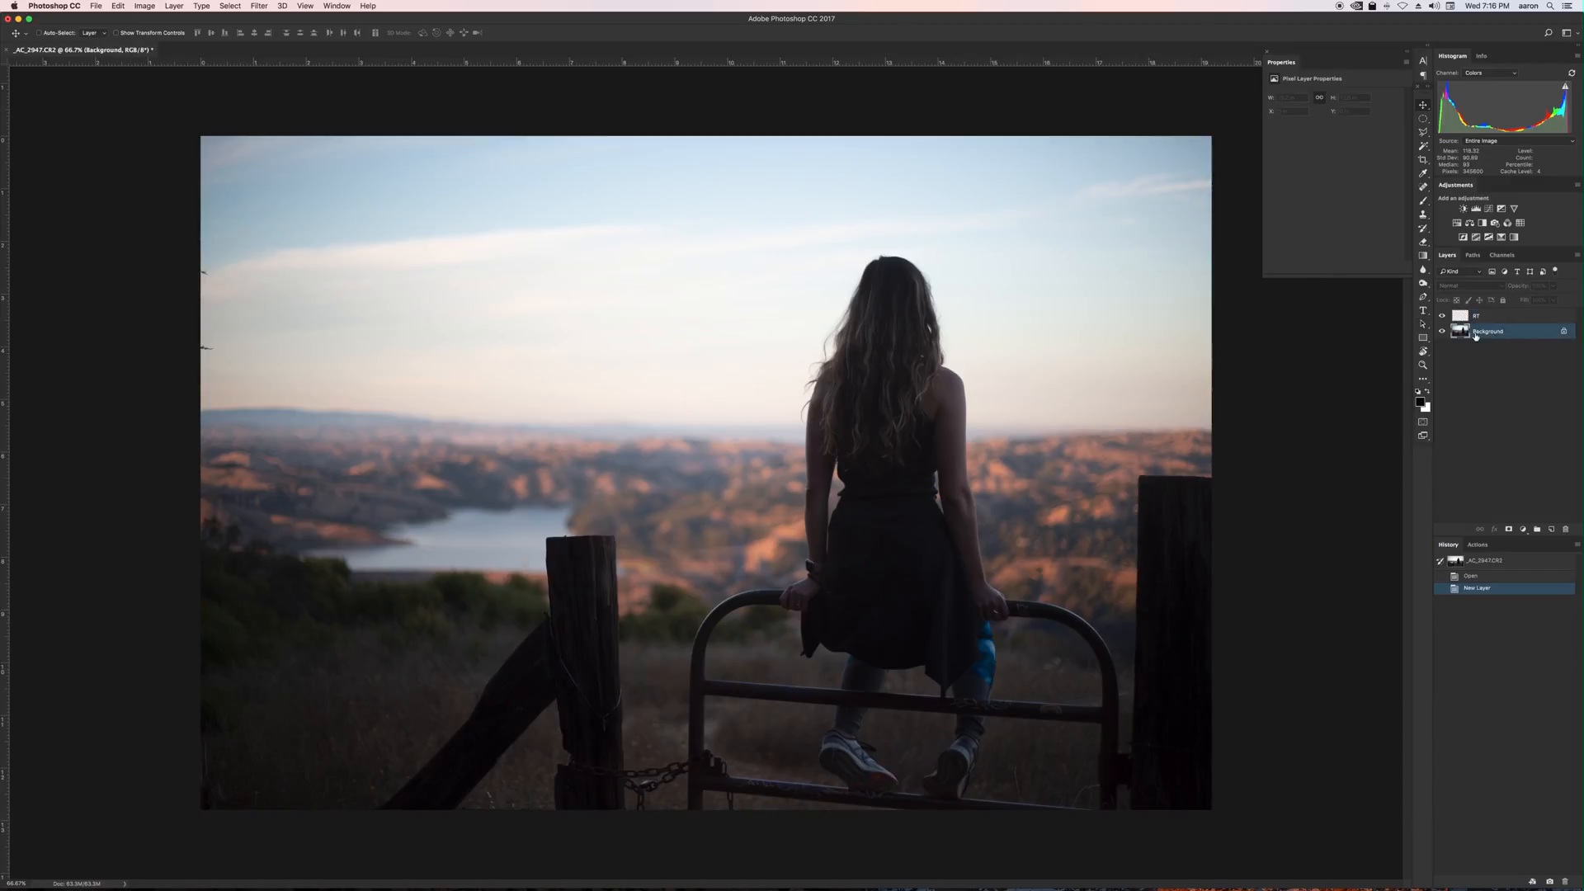
{"action": "left_click", "coordinate": [1481, 316]}
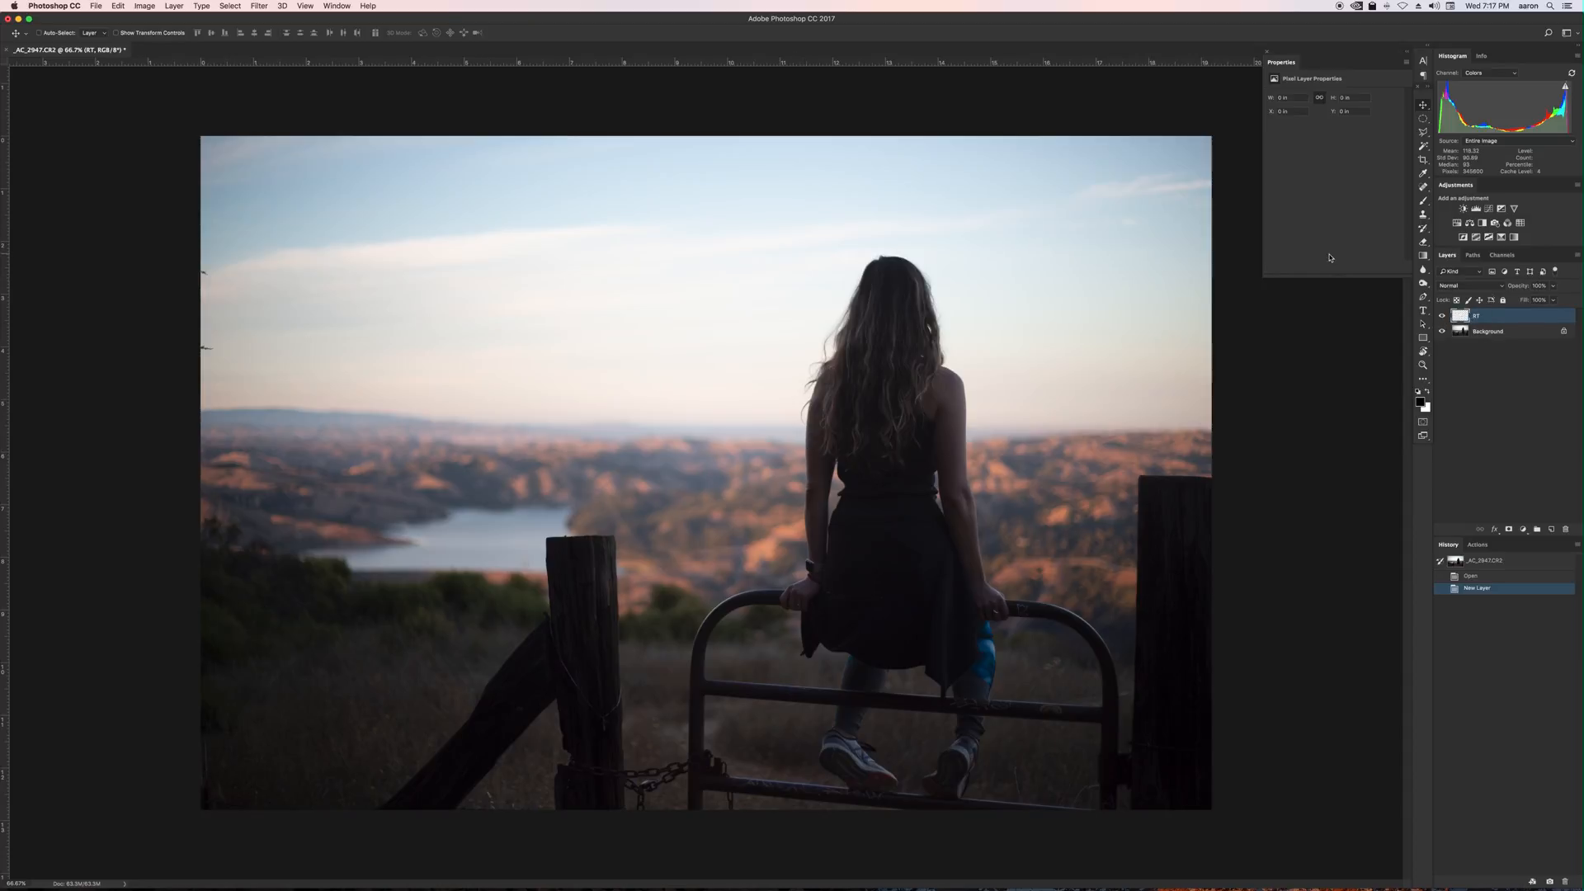
Remove the small spots at the photo's left edge with the Spot Healing Brush, sampling all layers.
{"action": "key", "text": "j"}
{"action": "left_click", "coordinate": [1423, 187]}
{"action": "left_click", "coordinate": [1446, 188]}
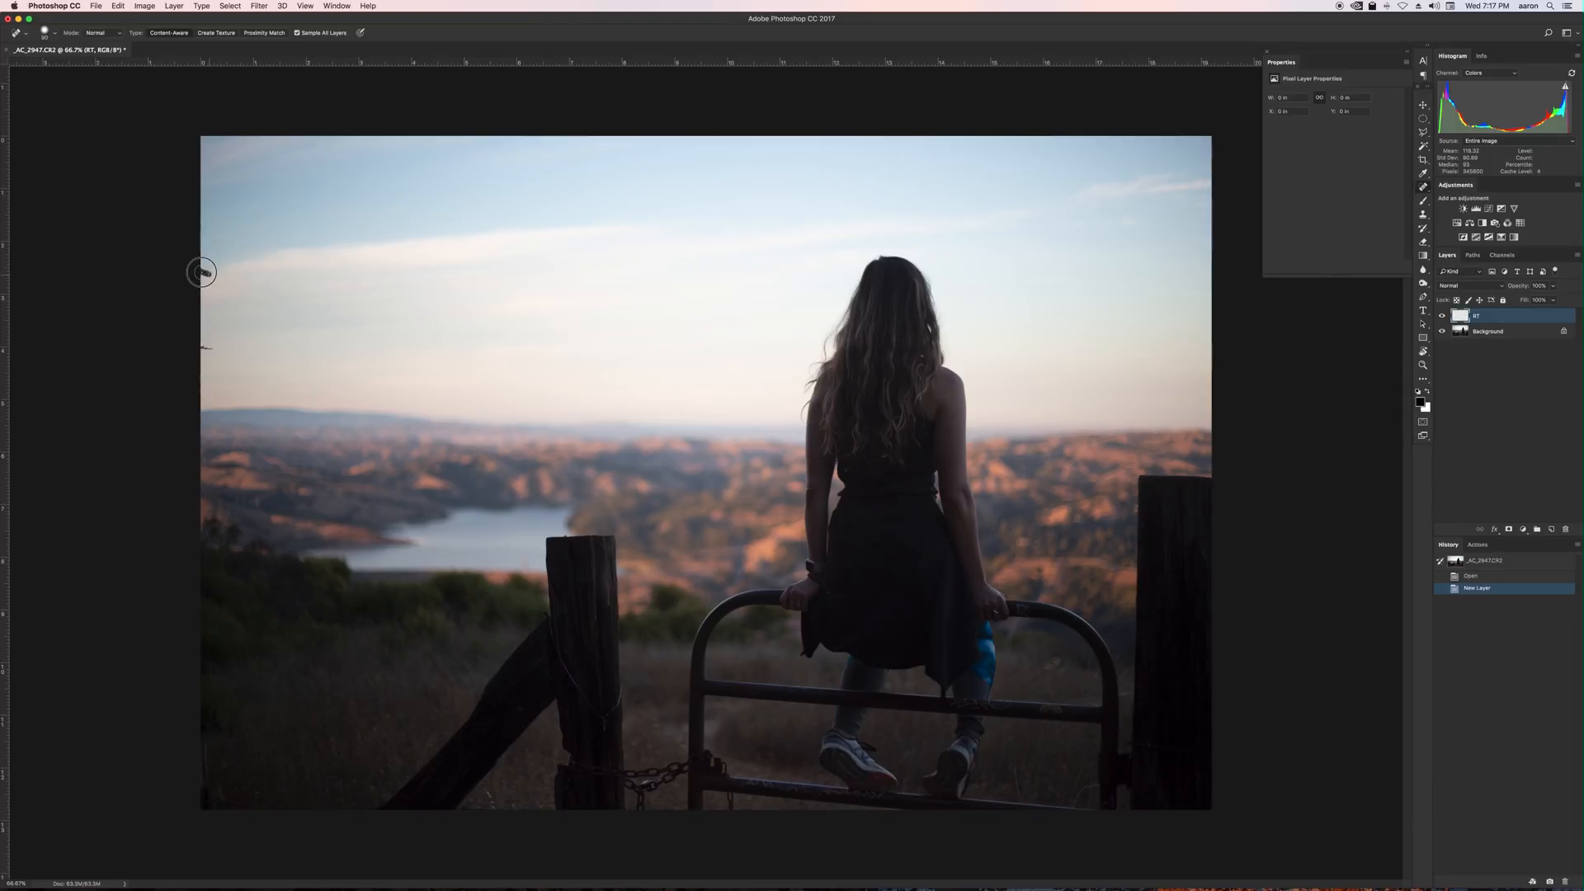
{"action": "left_click", "coordinate": [201, 271]}
{"action": "left_click_drag", "start_coordinate": [207, 351], "coordinate": [208, 342]}
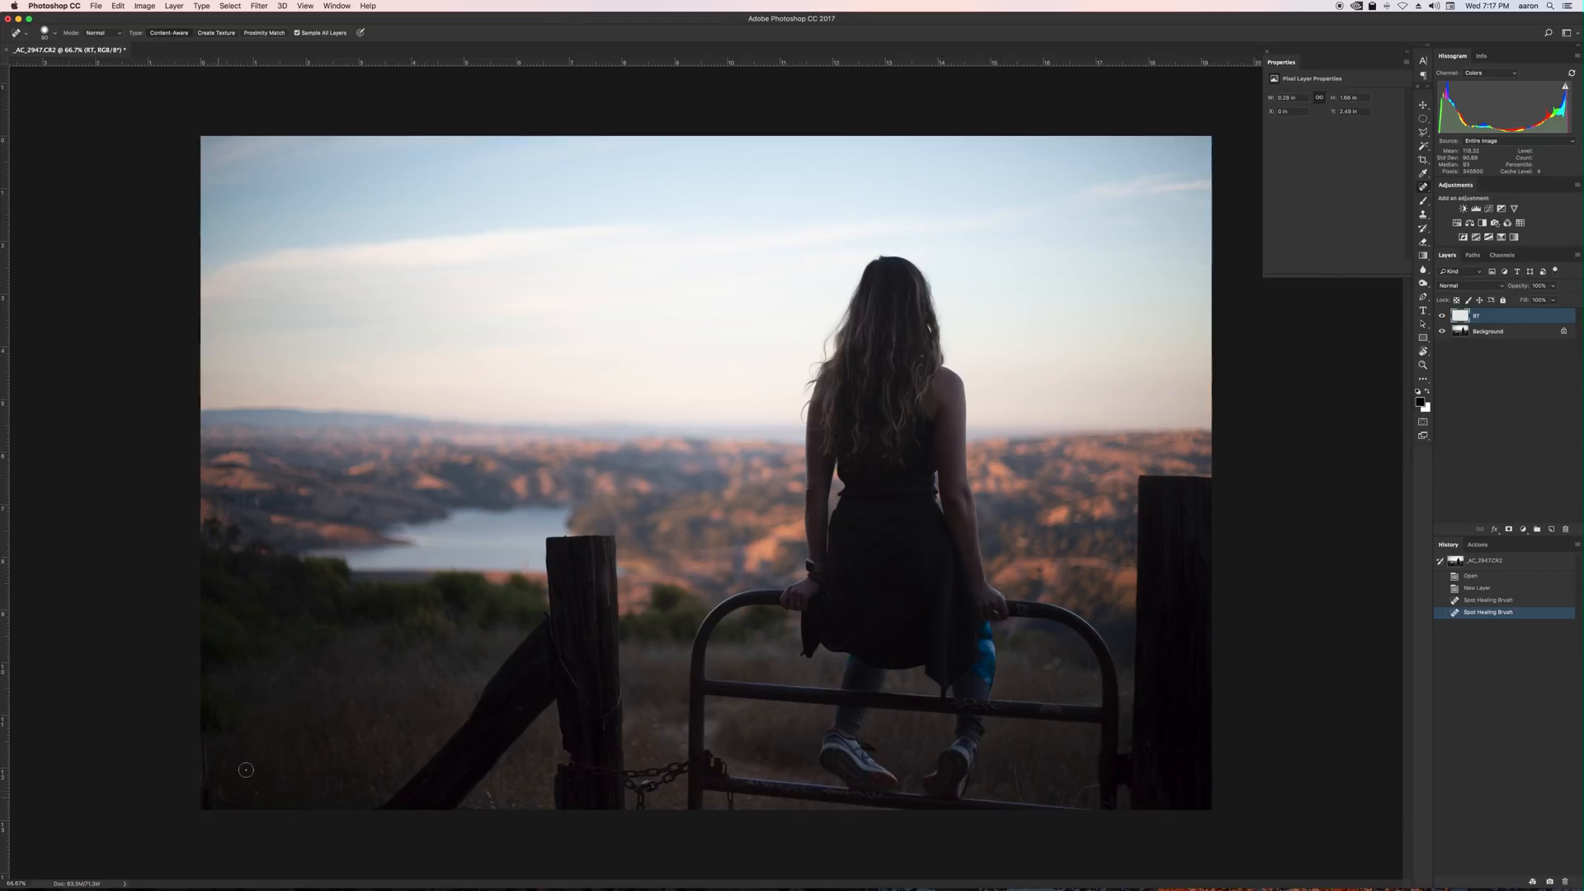
Spot-heal the small distractions around the fence post and along the photo's bottom edge.
{"action": "key", "text": "super+equal"}
{"action": "key", "text": "super+equal"}
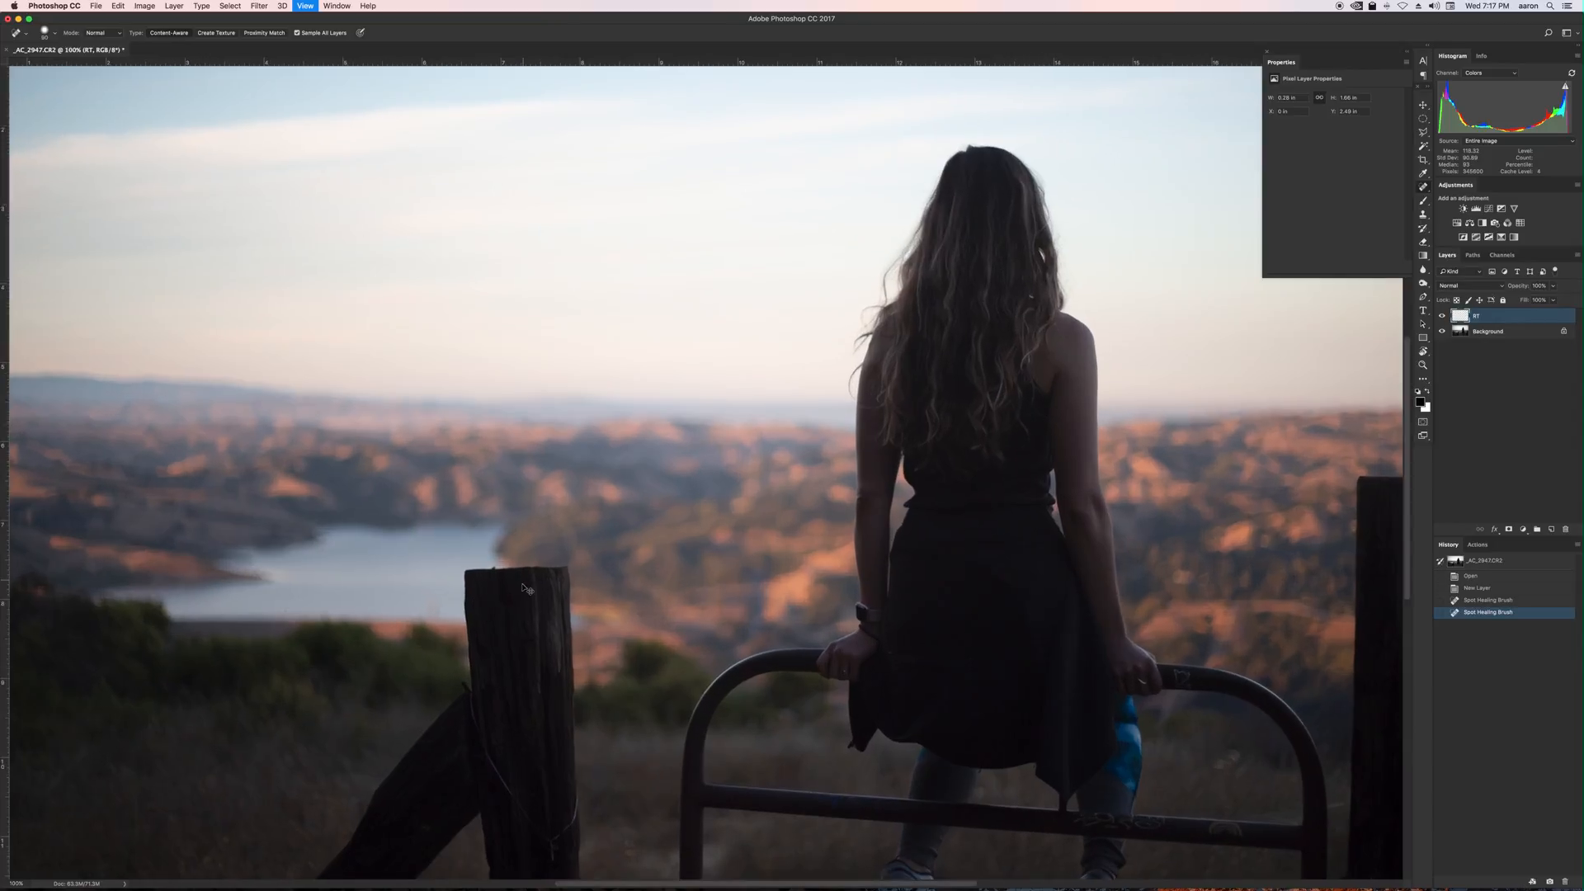
{"action": "key", "text": "super+equal"}
{"action": "left_click_drag", "start_coordinate": [375, 756], "coordinate": [434, 615]}
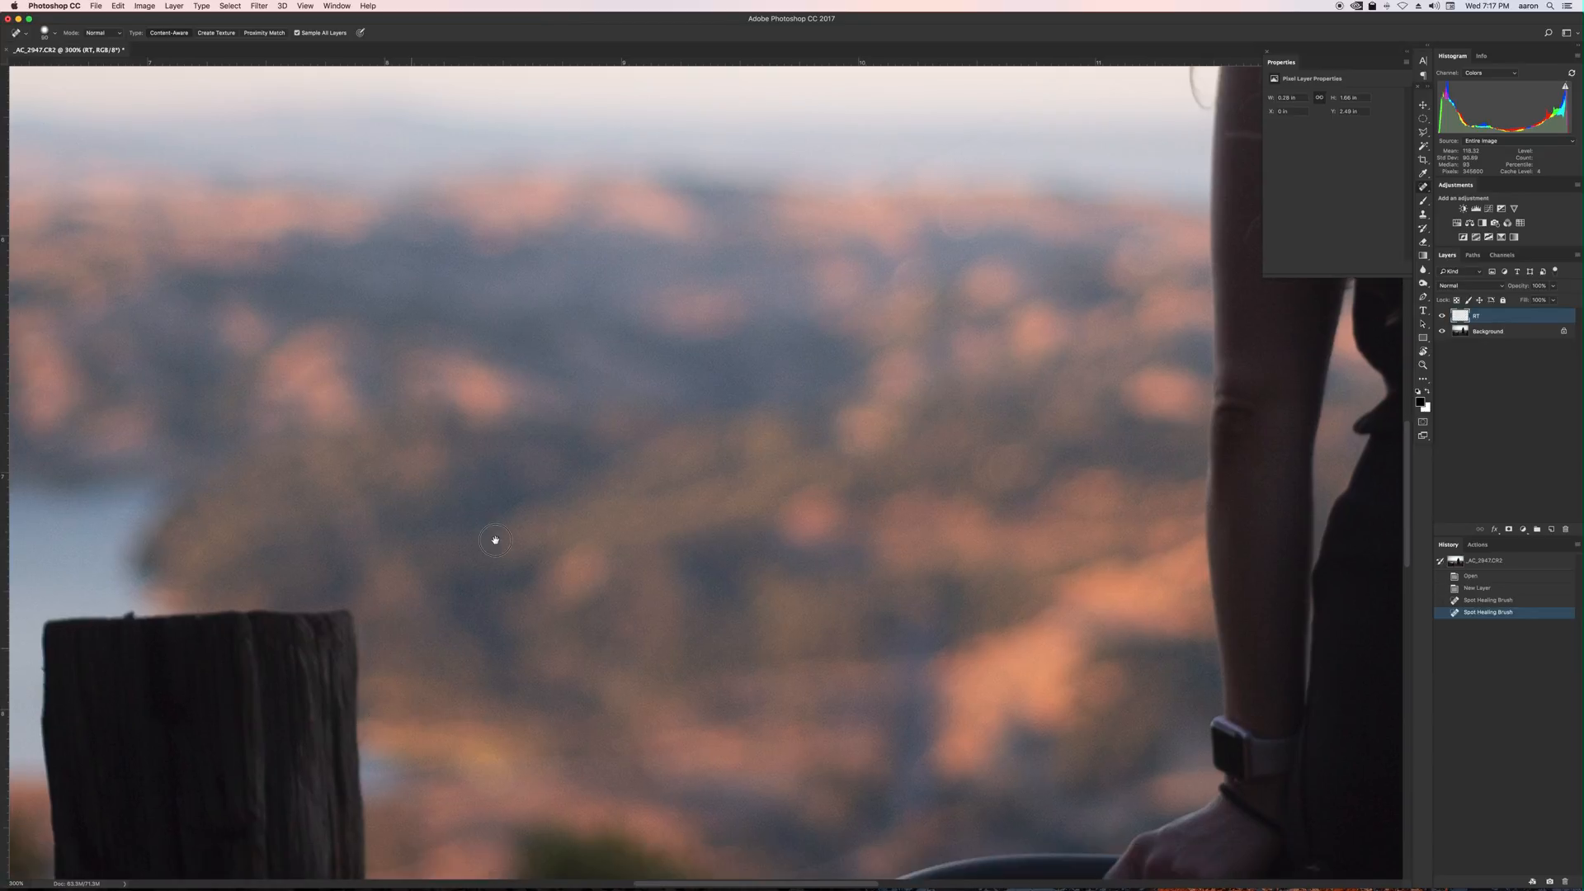
{"action": "left_click_drag", "start_coordinate": [495, 541], "coordinate": [668, 287]}
{"action": "left_click_drag", "start_coordinate": [330, 759], "coordinate": [946, 201]}
{"action": "left_click_drag", "start_coordinate": [358, 710], "coordinate": [1088, 232]}
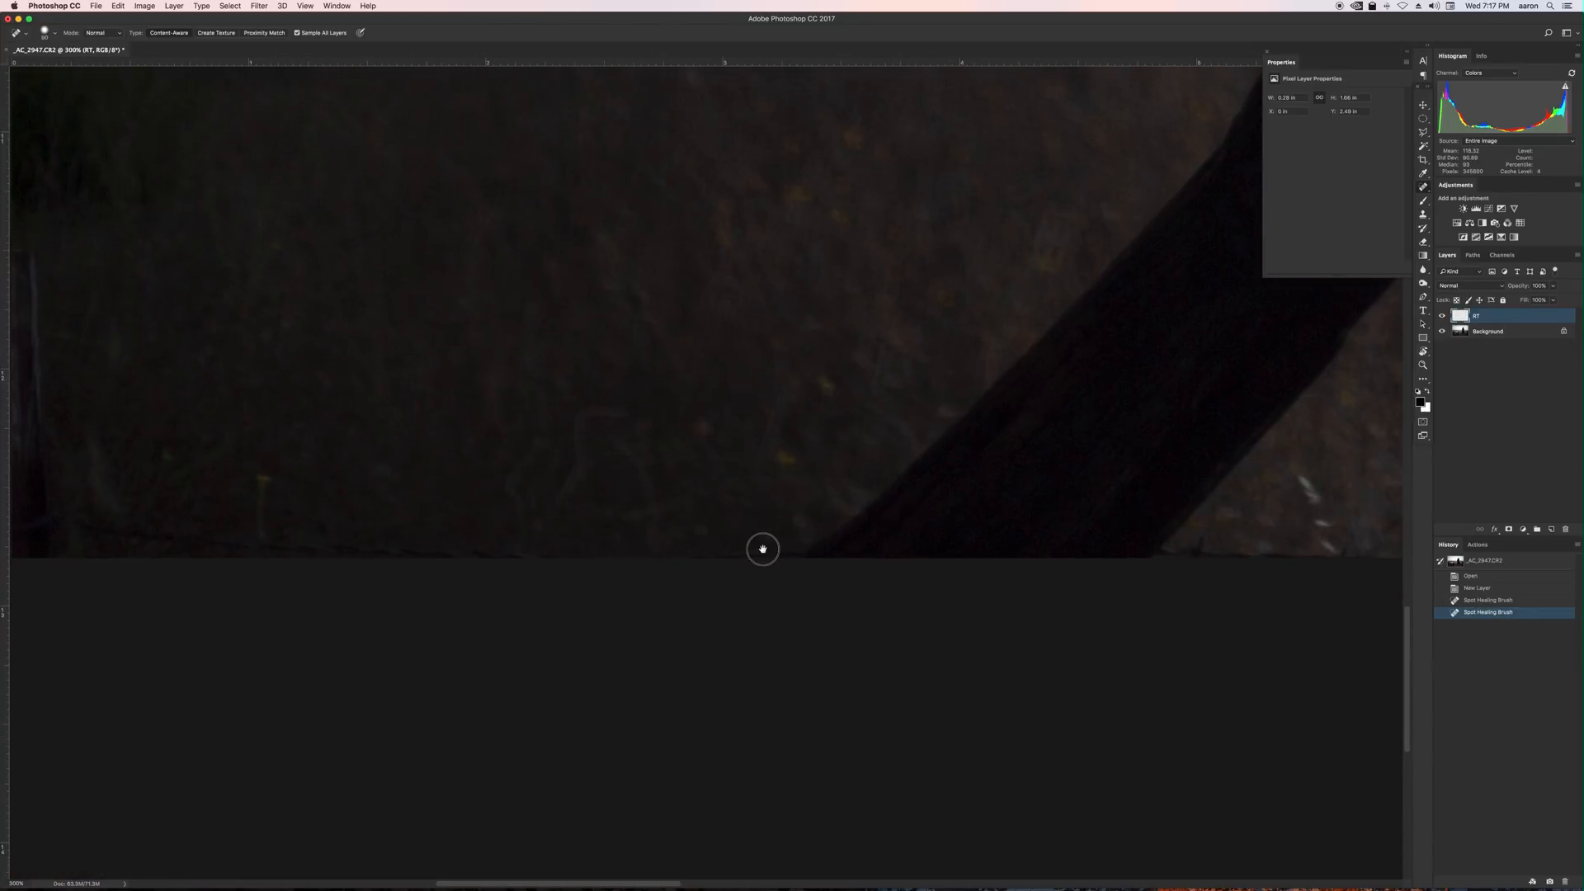
{"action": "mouse_move", "coordinate": [592, 594]}
{"action": "left_mouse_down"}
{"action": "mouse_move", "coordinate": [1039, 674]}
{"action": "mouse_move", "coordinate": [1070, 700]}
{"action": "left_mouse_up"}
{"action": "mouse_move", "coordinate": [502, 363]}
{"action": "left_mouse_down"}
{"action": "mouse_move", "coordinate": [508, 601]}
{"action": "mouse_move", "coordinate": [494, 502]}
{"action": "mouse_move", "coordinate": [509, 638]}
{"action": "mouse_move", "coordinate": [1100, 675]}
{"action": "left_mouse_up"}
{"action": "left_click_drag", "start_coordinate": [955, 658], "coordinate": [1085, 664]}
{"action": "left_click_drag", "start_coordinate": [729, 569], "coordinate": [741, 645]}
{"action": "mouse_move", "coordinate": [580, 559]}
{"action": "left_mouse_down"}
{"action": "mouse_move", "coordinate": [590, 599]}
{"action": "mouse_move", "coordinate": [577, 571]}
{"action": "left_mouse_up"}
{"action": "left_click_drag", "start_coordinate": [512, 621], "coordinate": [514, 652]}
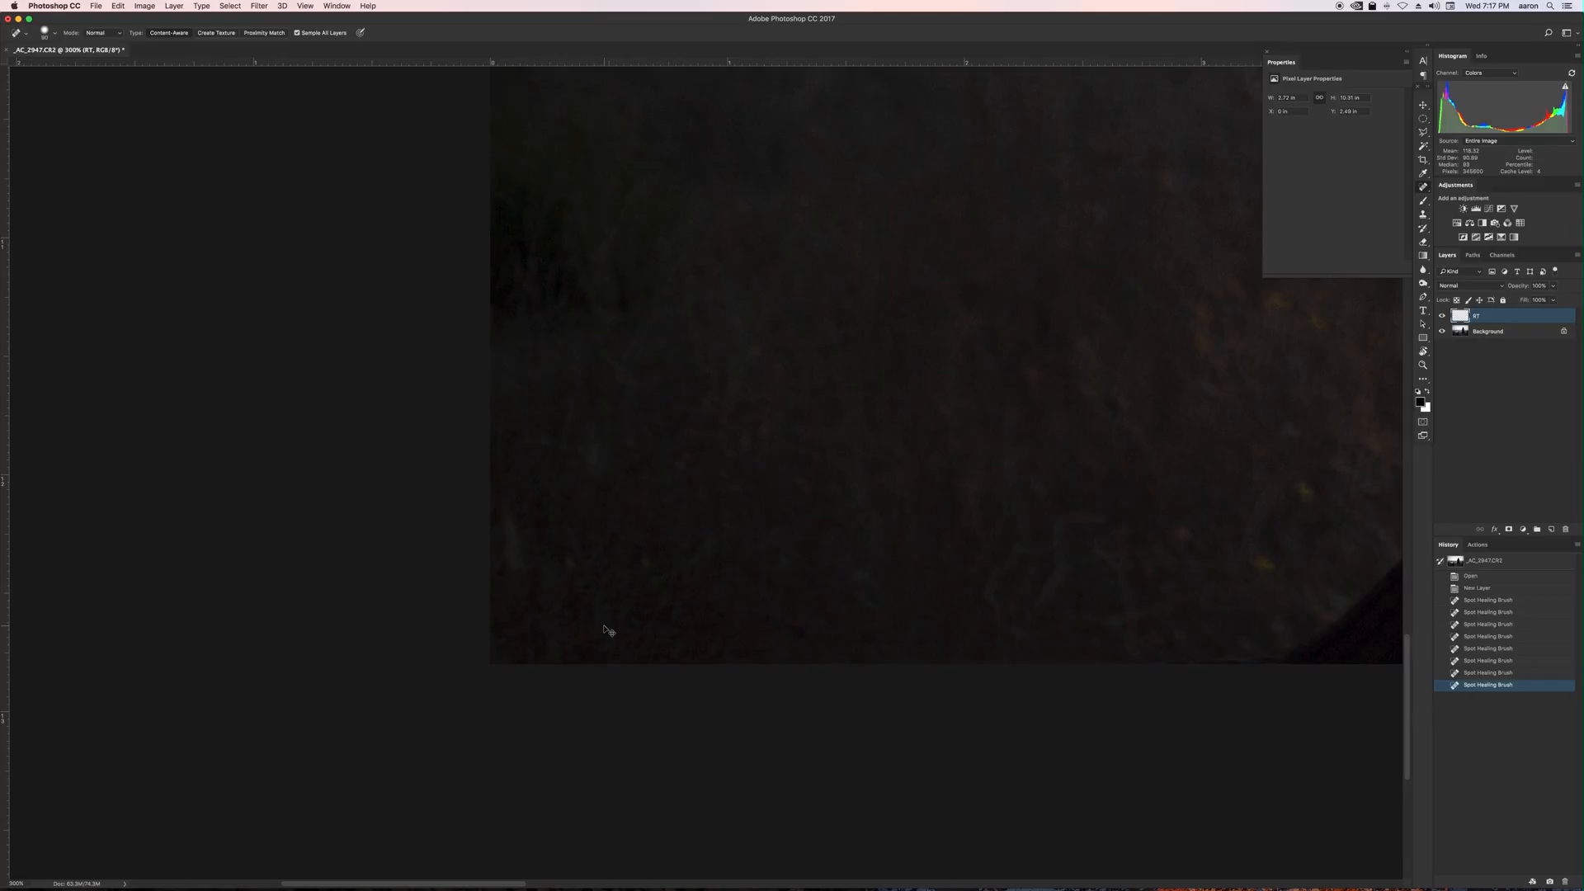
Duplicate the Background layer.
{"action": "key", "text": "super+0"}
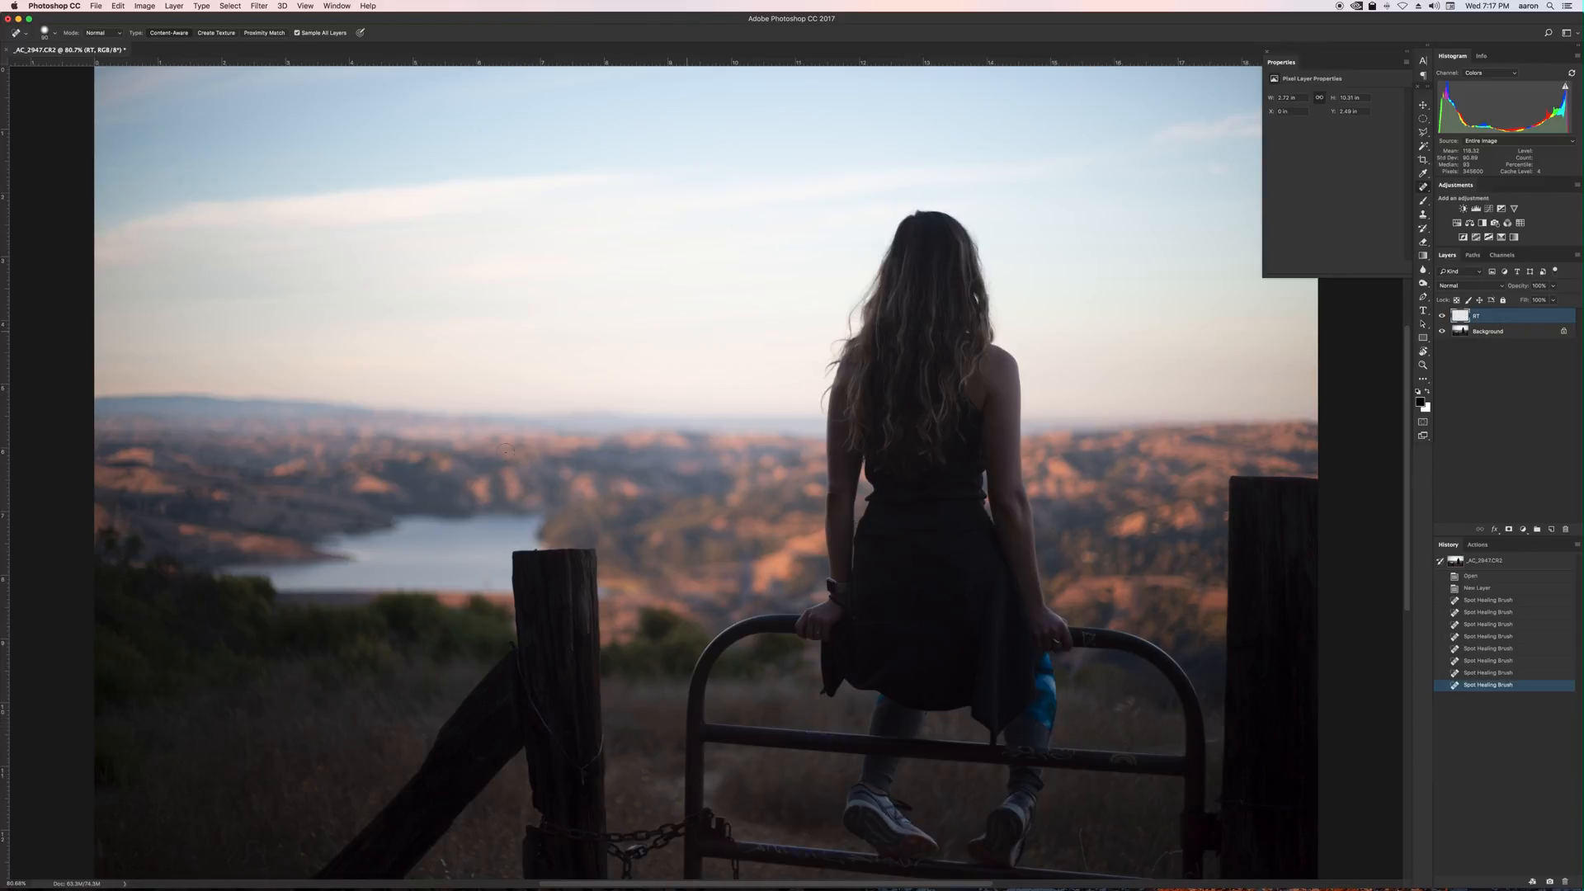
{"action": "key", "text": "super+minus"}
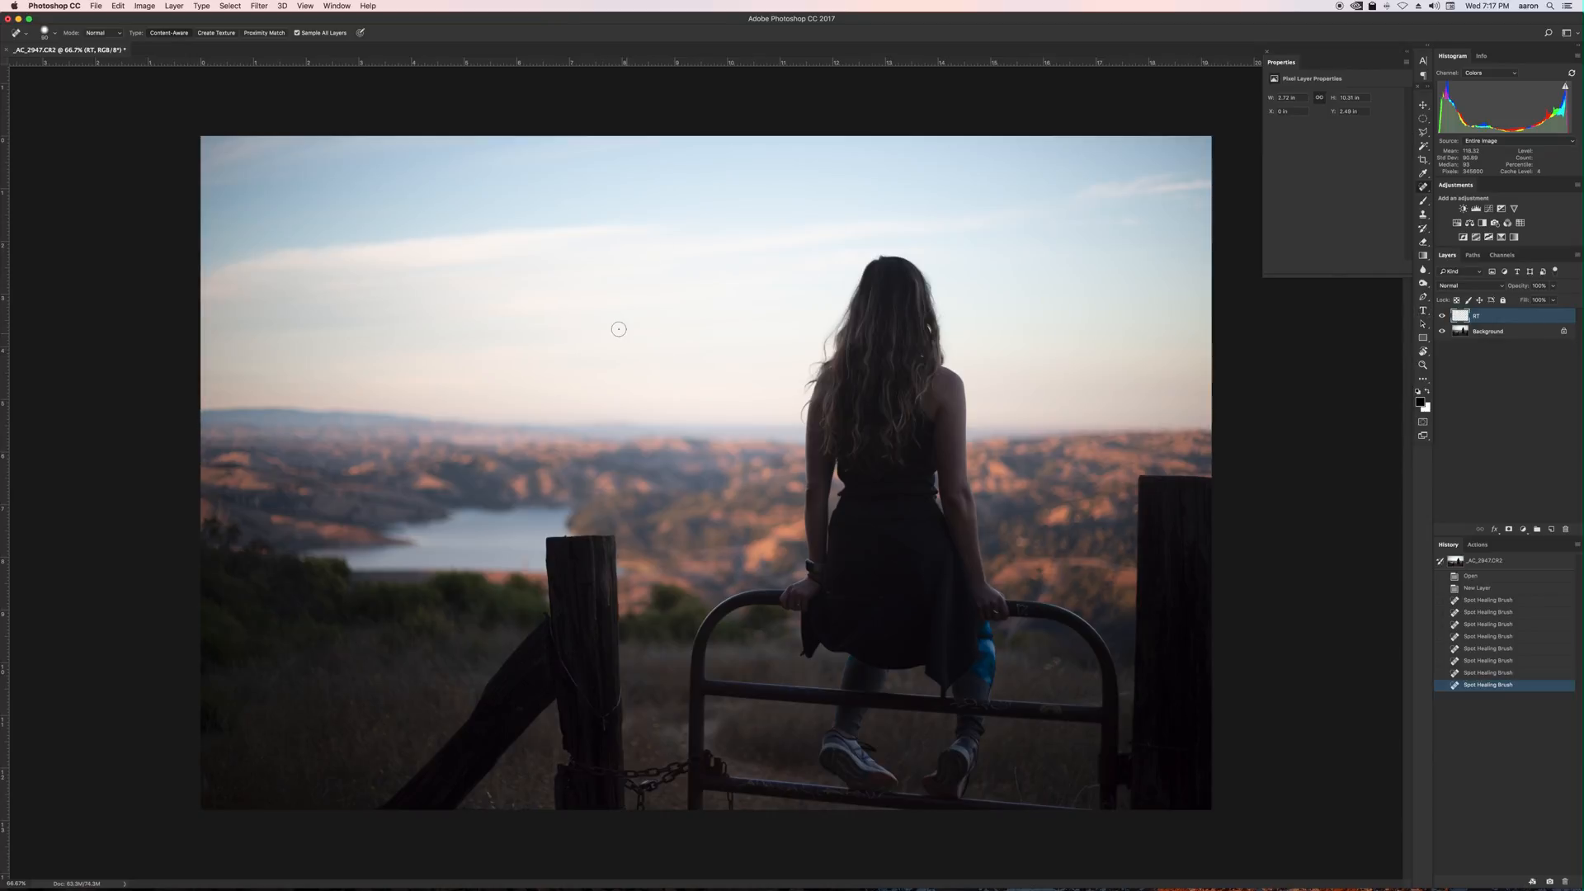
{"action": "left_click", "coordinate": [1516, 333]}
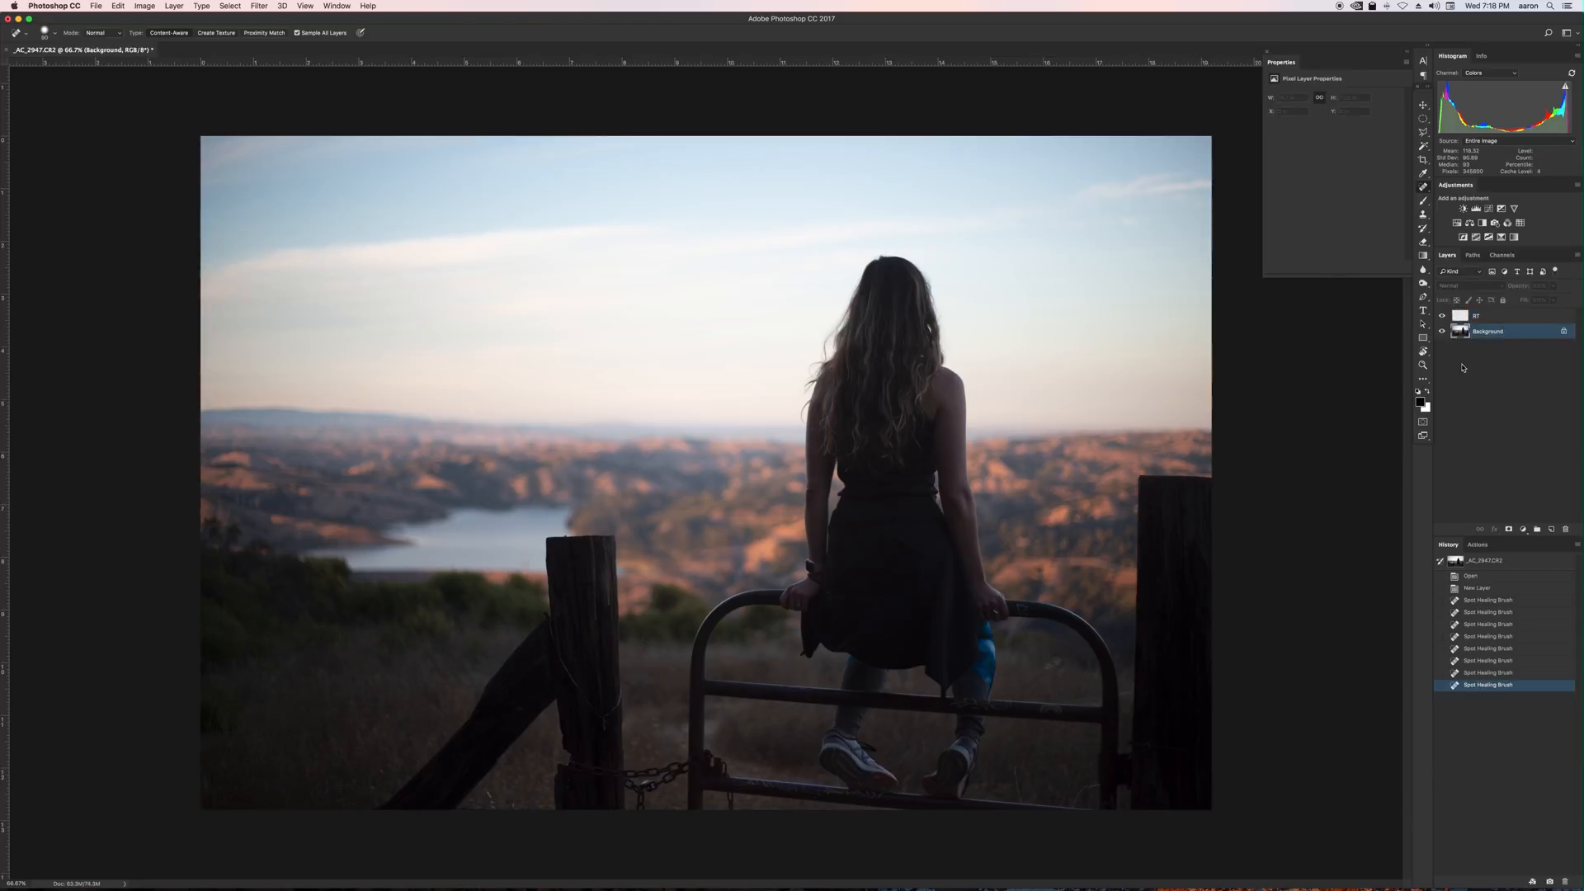
{"action": "key", "text": "super+j"}
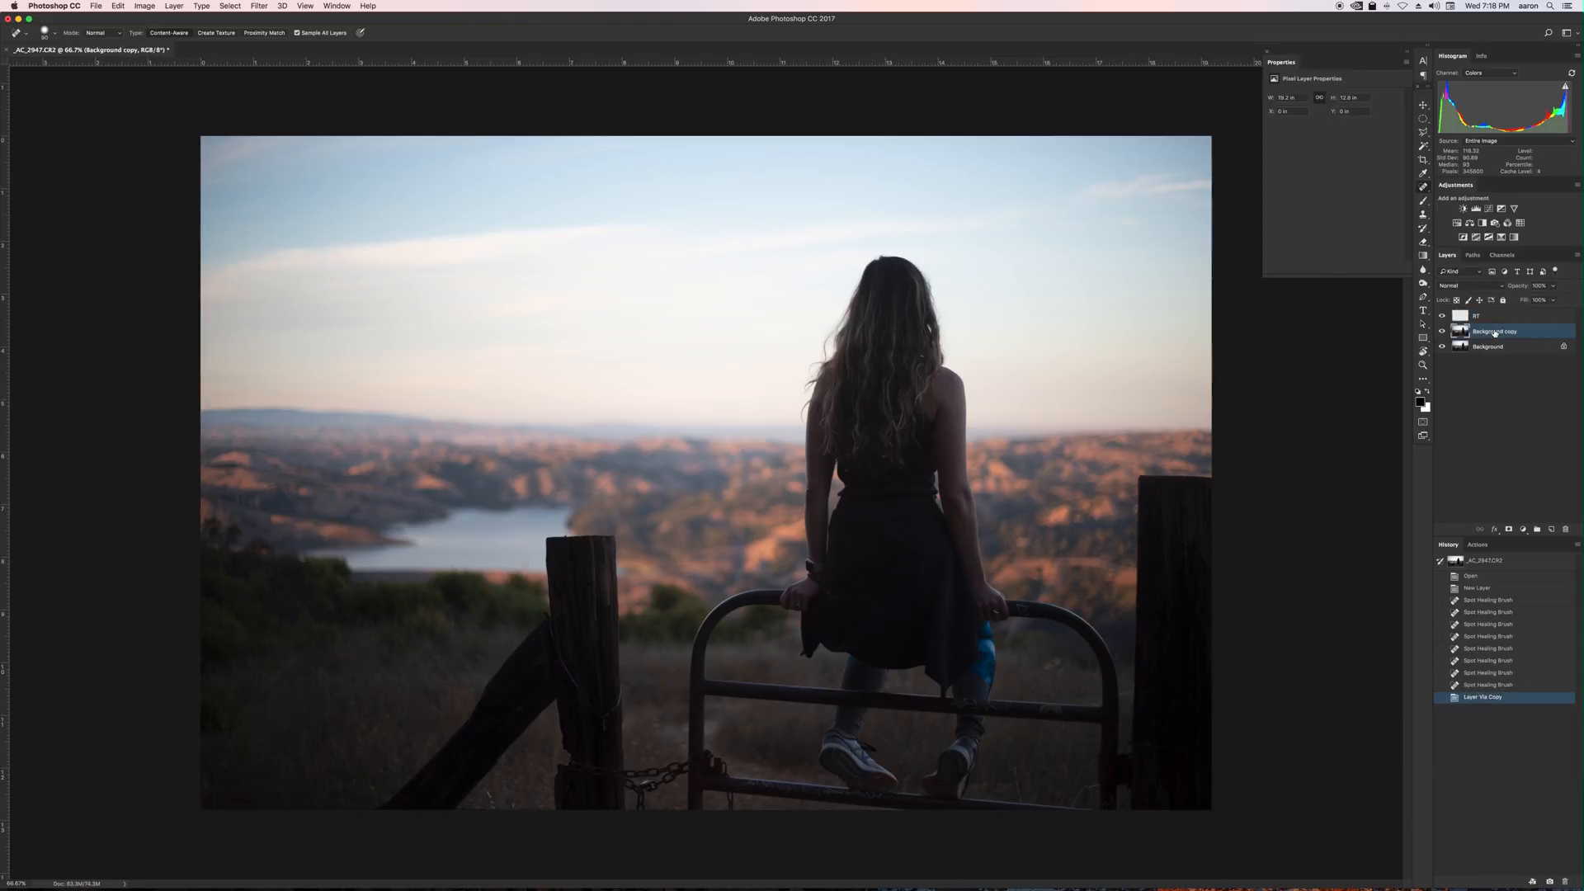
Rename the duplicated layer as Background.
{"action": "double_click", "coordinate": [1489, 332]}
{"action": "key", "text": "Right"}
{"action": "key", "text": "BackSpace"}
{"action": "key", "text": "BackSpace"}
{"action": "key", "text": "BackSpace"}
{"action": "key", "text": "Return"}
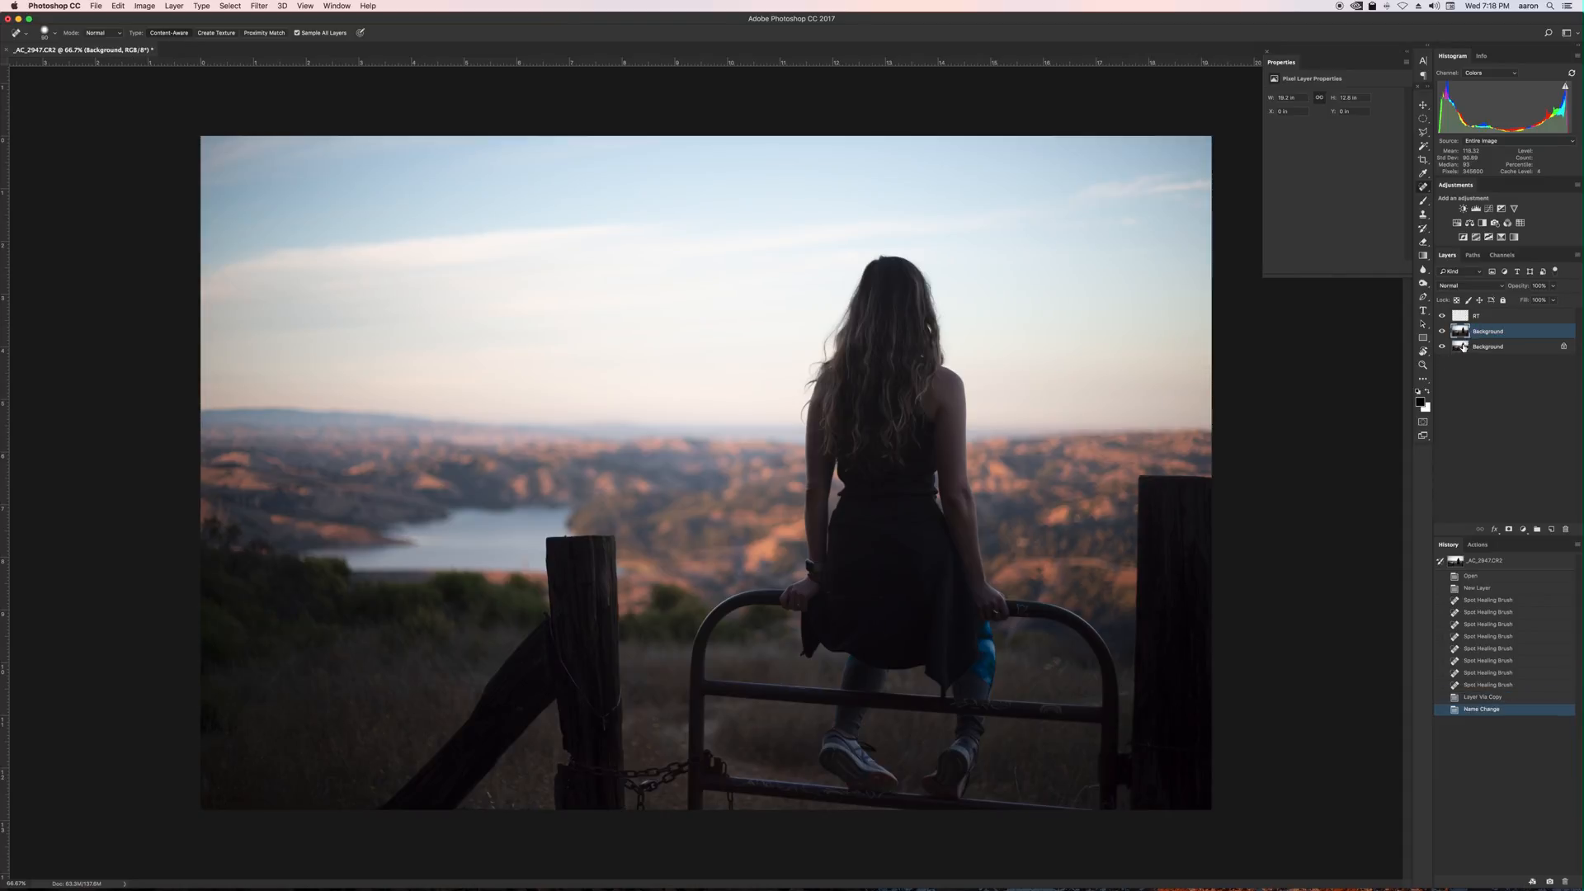
Convert the RT layer and the duplicated background layer together into a smart object.
{"action": "left_click", "coordinate": [1500, 318], "text": "shift"}
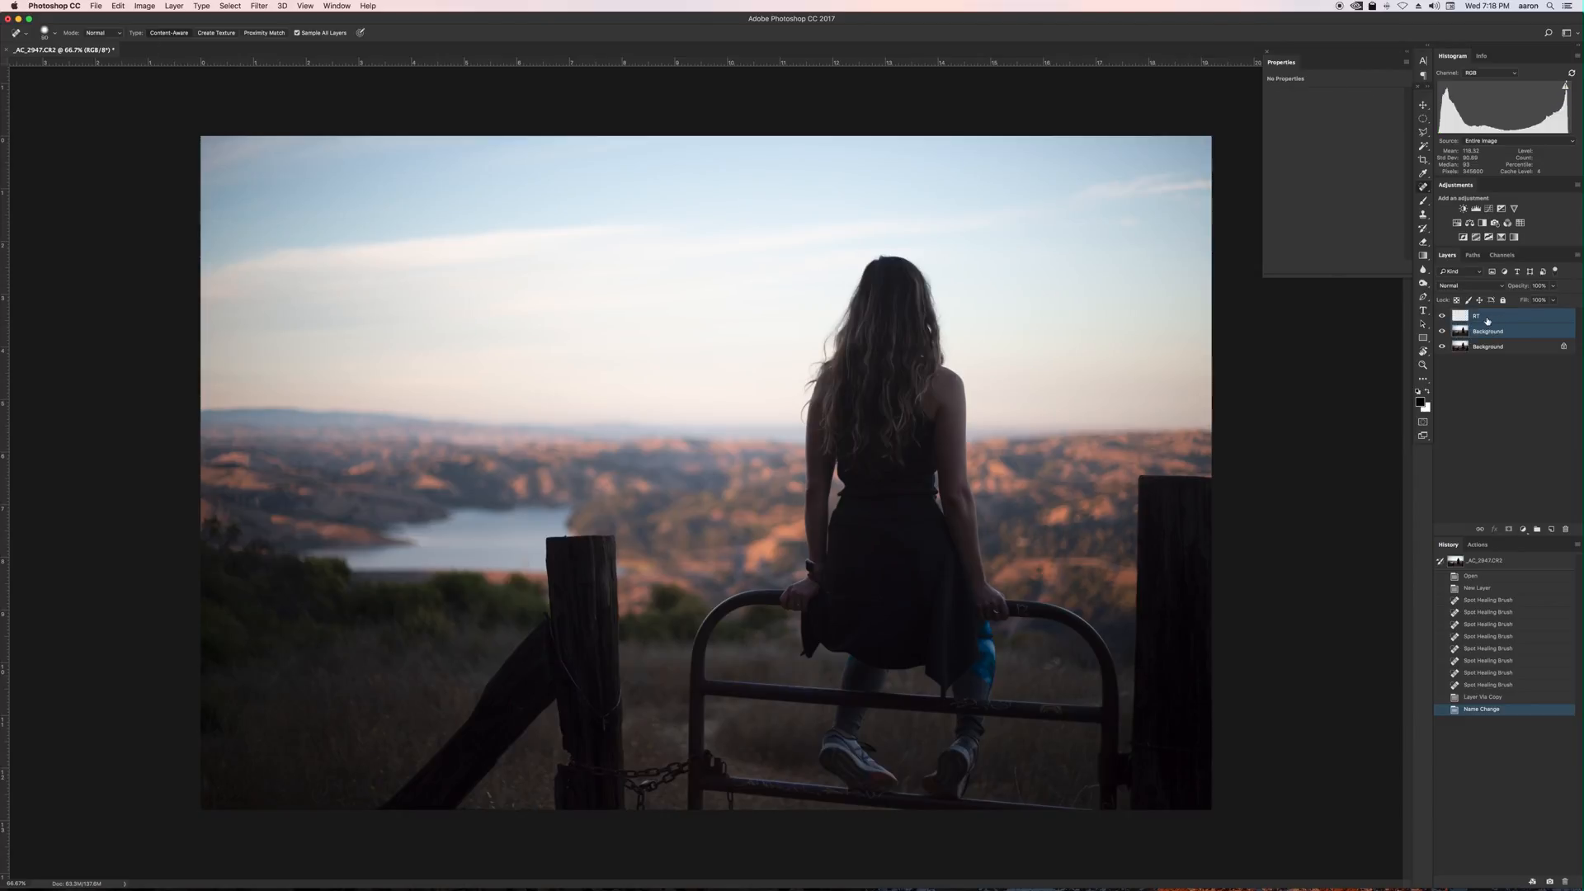
{"action": "right_click", "coordinate": [1505, 319]}
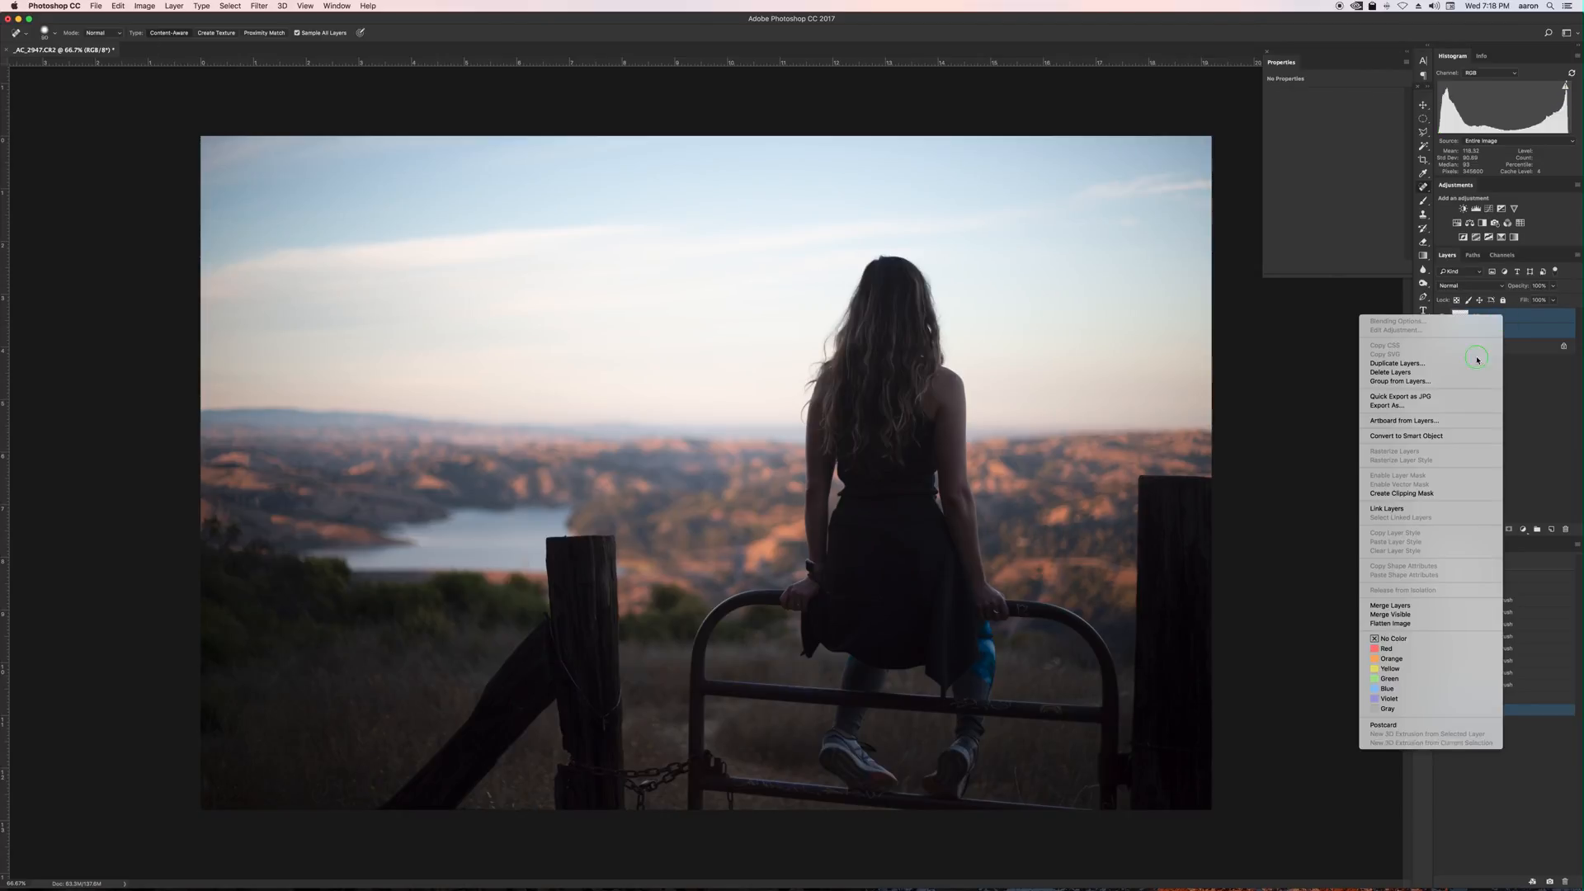
{"action": "left_click", "coordinate": [1398, 442]}
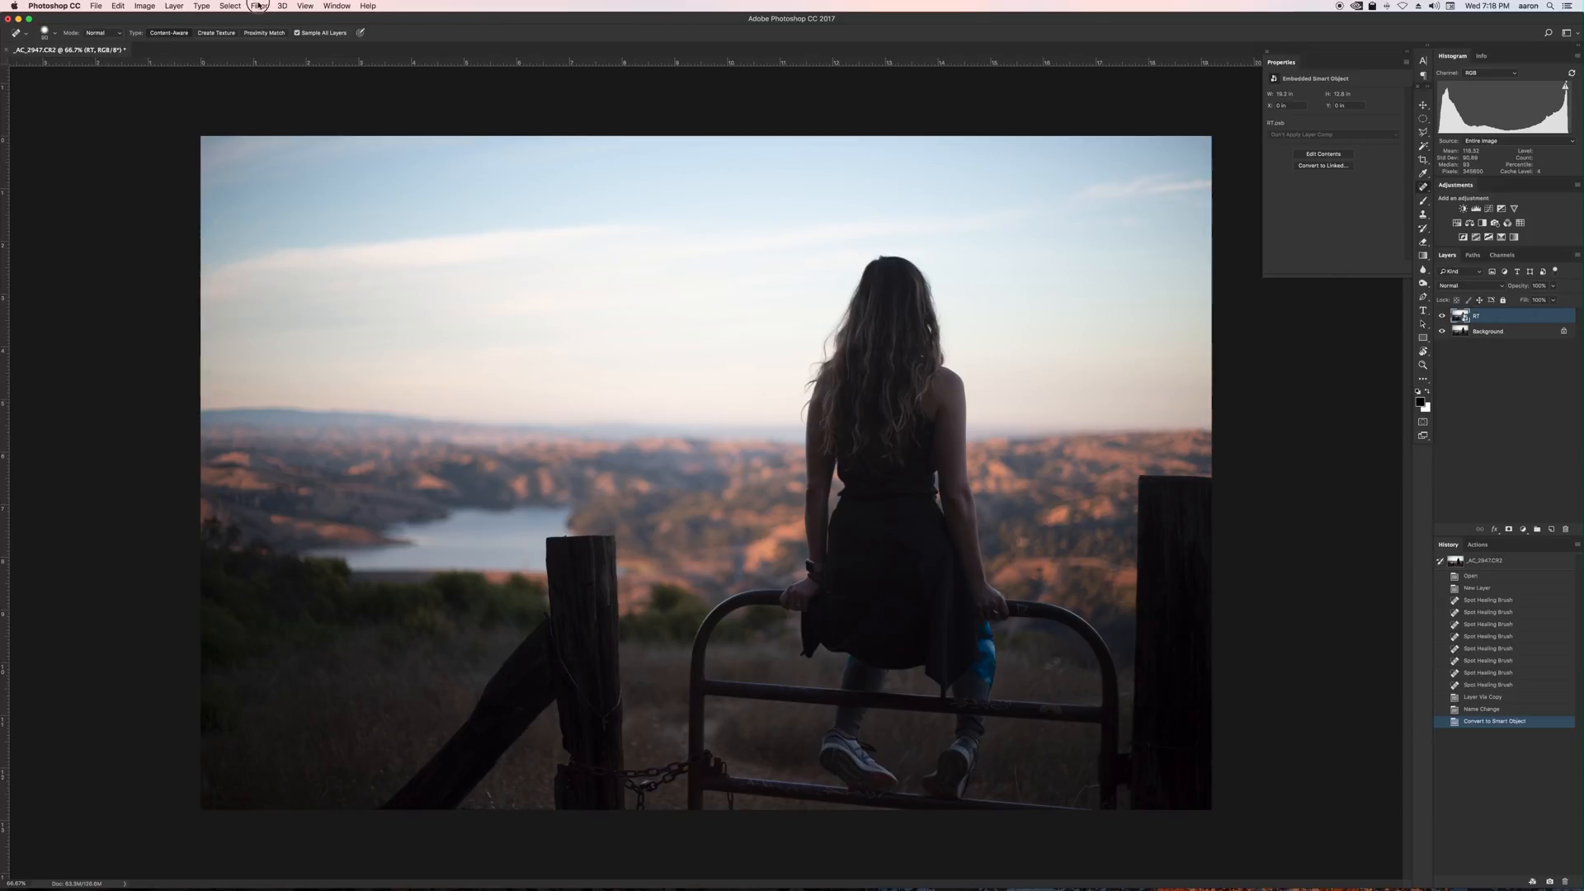
Open the Camera Raw Filter and set Highlights -29, Shadows +16, Whites -26 and Blacks +17.
{"action": "left_click", "coordinate": [259, 6]}
{"action": "mouse_move", "coordinate": [299, 180]}
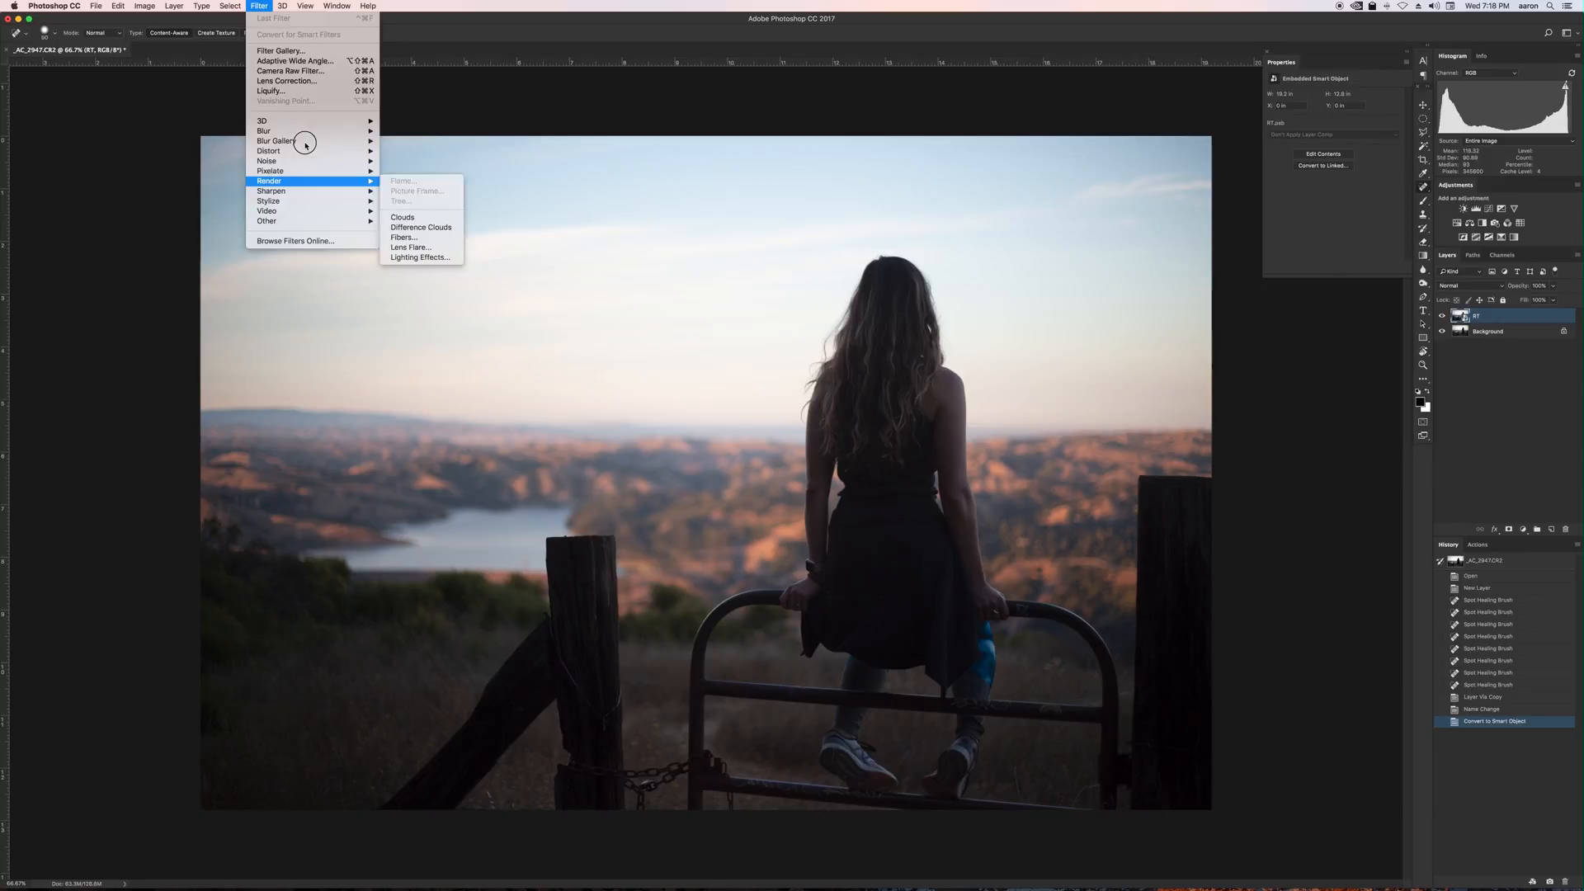
{"action": "left_click", "coordinate": [296, 70]}
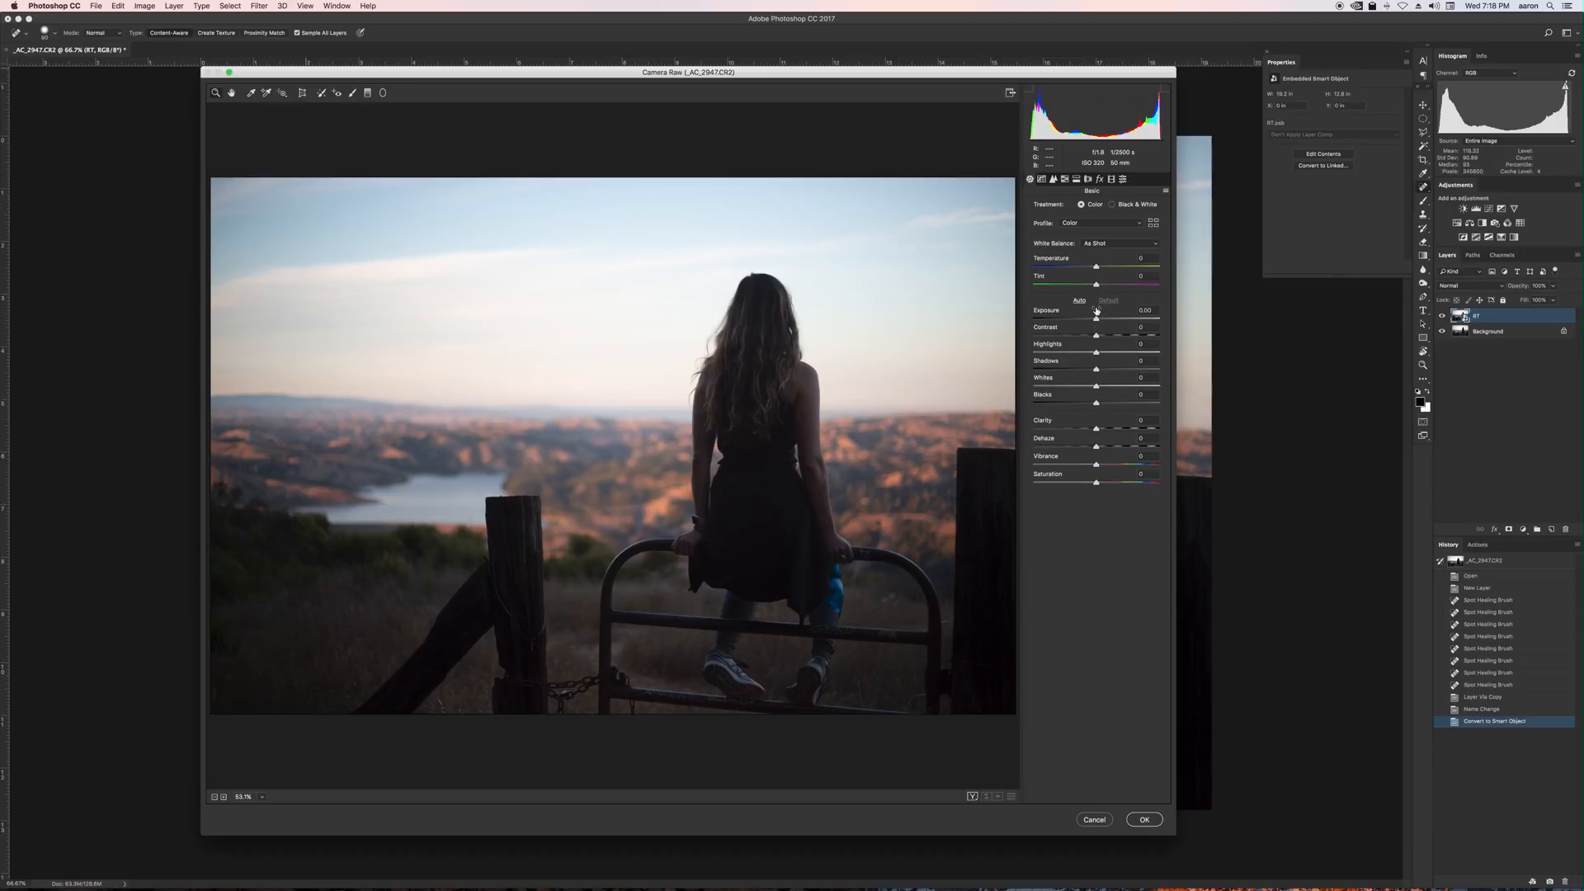
{"action": "left_click_drag", "start_coordinate": [1096, 353], "coordinate": [1106, 403]}
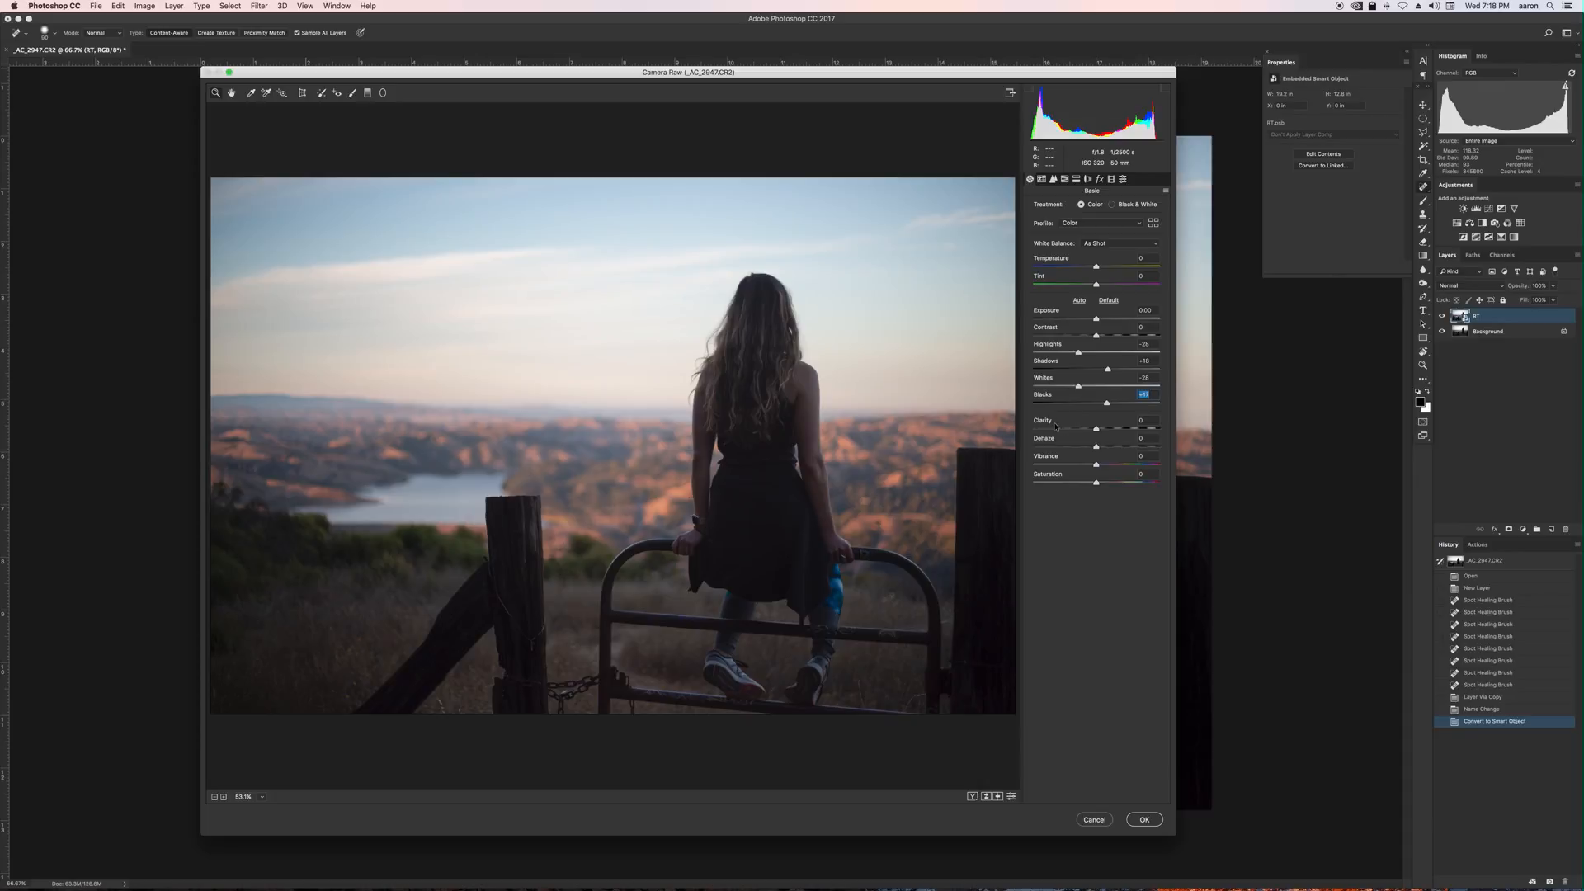
Set Dehaze to +22 and raise Clarity in the Camera Raw Filter.
{"action": "left_click_drag", "start_coordinate": [1098, 448], "coordinate": [1112, 446]}
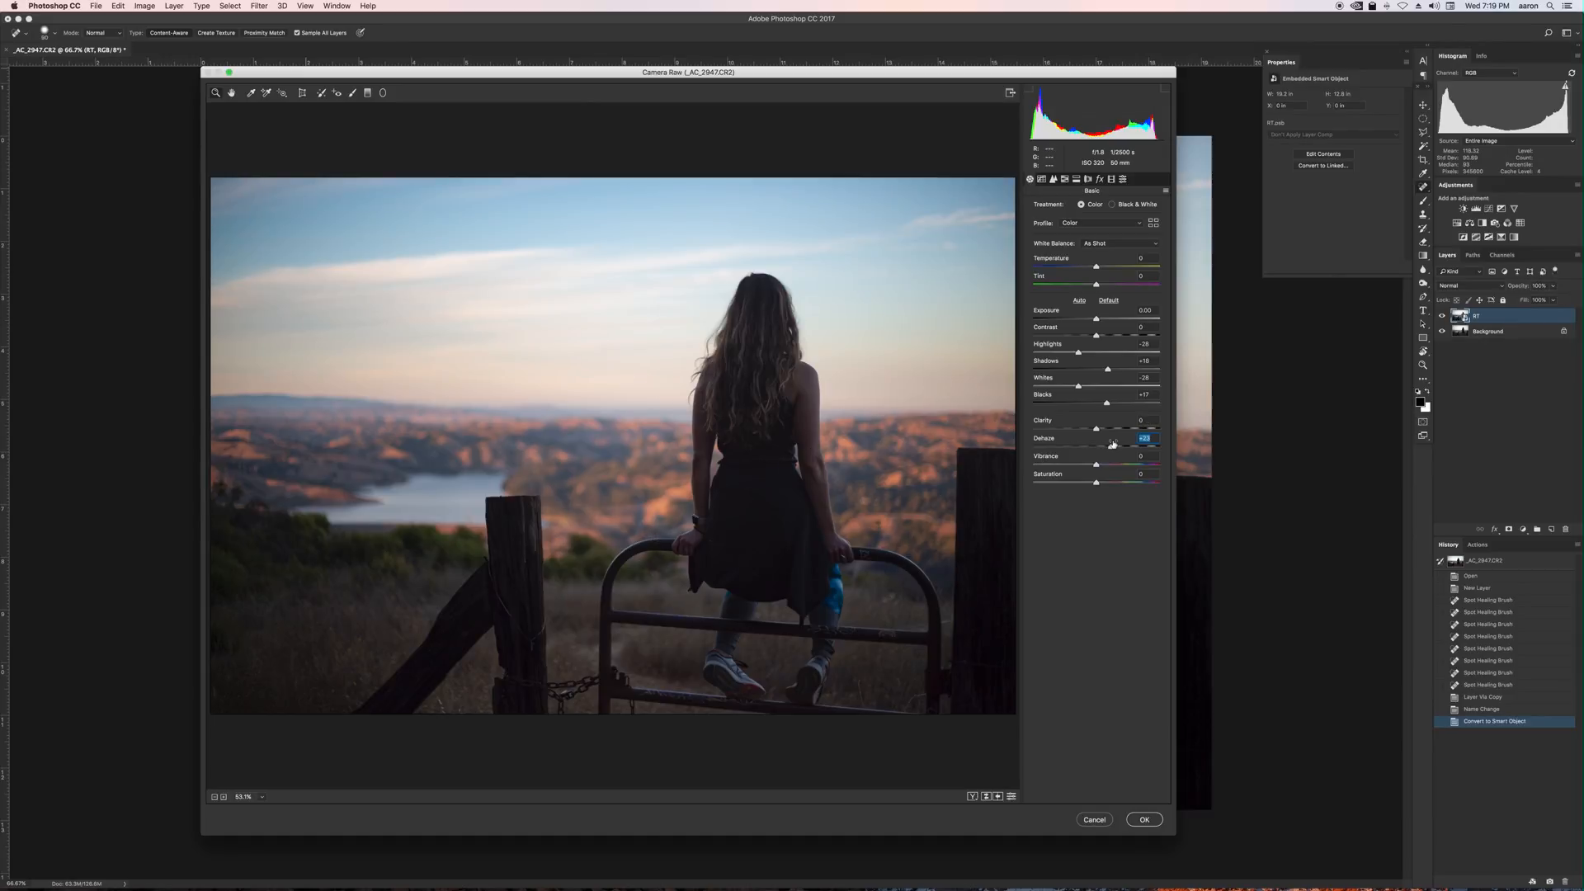
{"action": "left_click_drag", "start_coordinate": [1096, 427], "coordinate": [1115, 427]}
{"action": "left_click_drag", "start_coordinate": [1105, 336], "coordinate": [1108, 334]}
{"action": "double_click", "coordinate": [1108, 334]}
Boost the colour slightly with the Vibrance and Saturation sliders and apply the Camera Raw Filter.
{"action": "left_click", "coordinate": [1099, 180]}
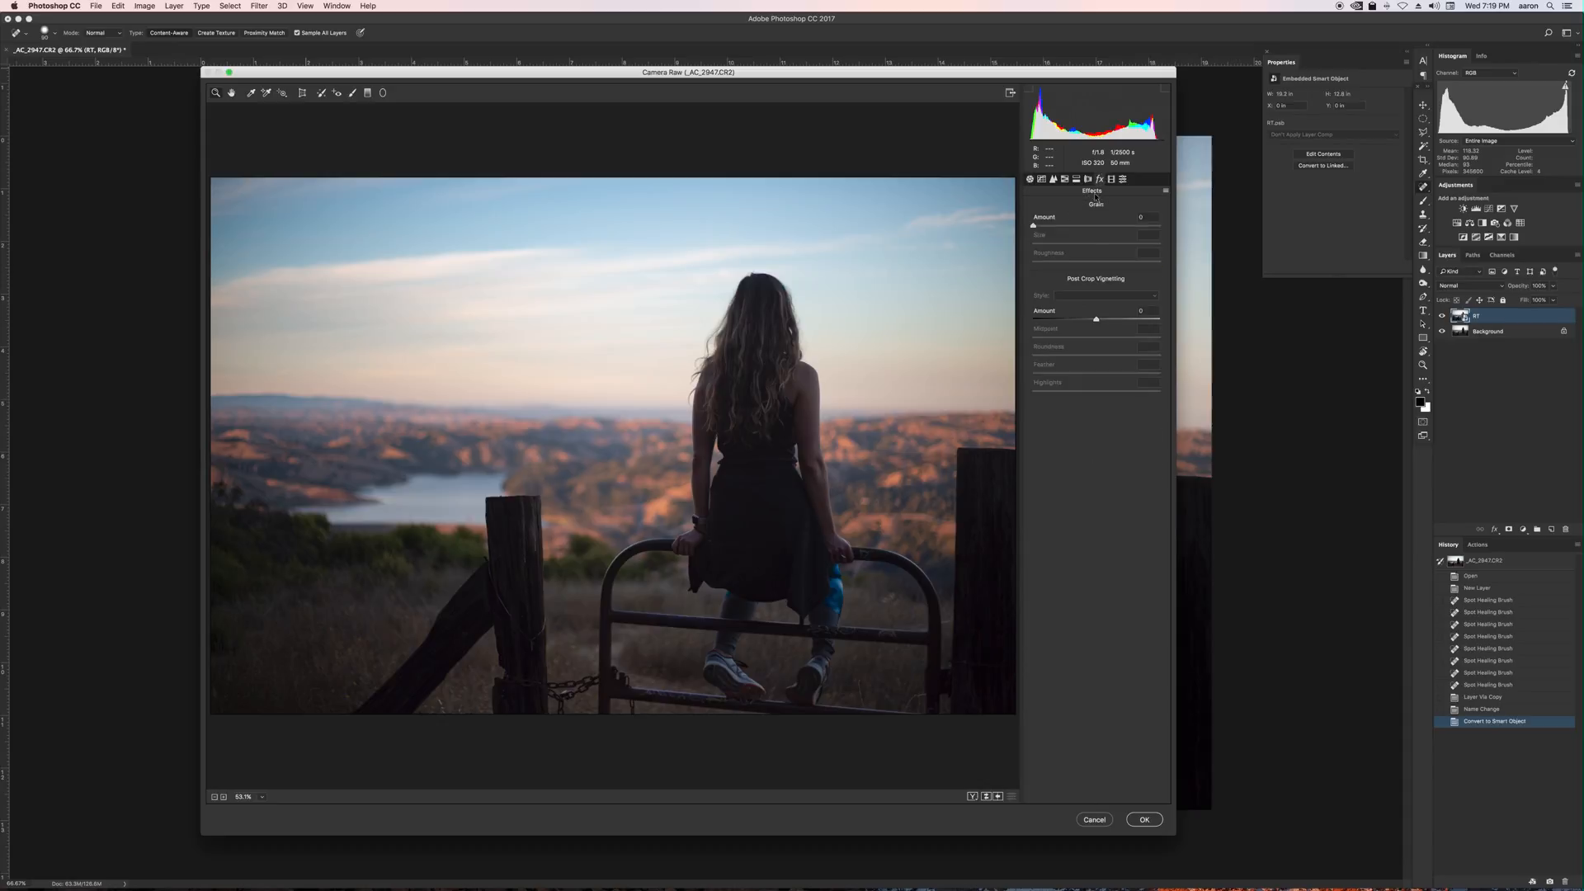
{"action": "left_click", "coordinate": [1030, 179]}
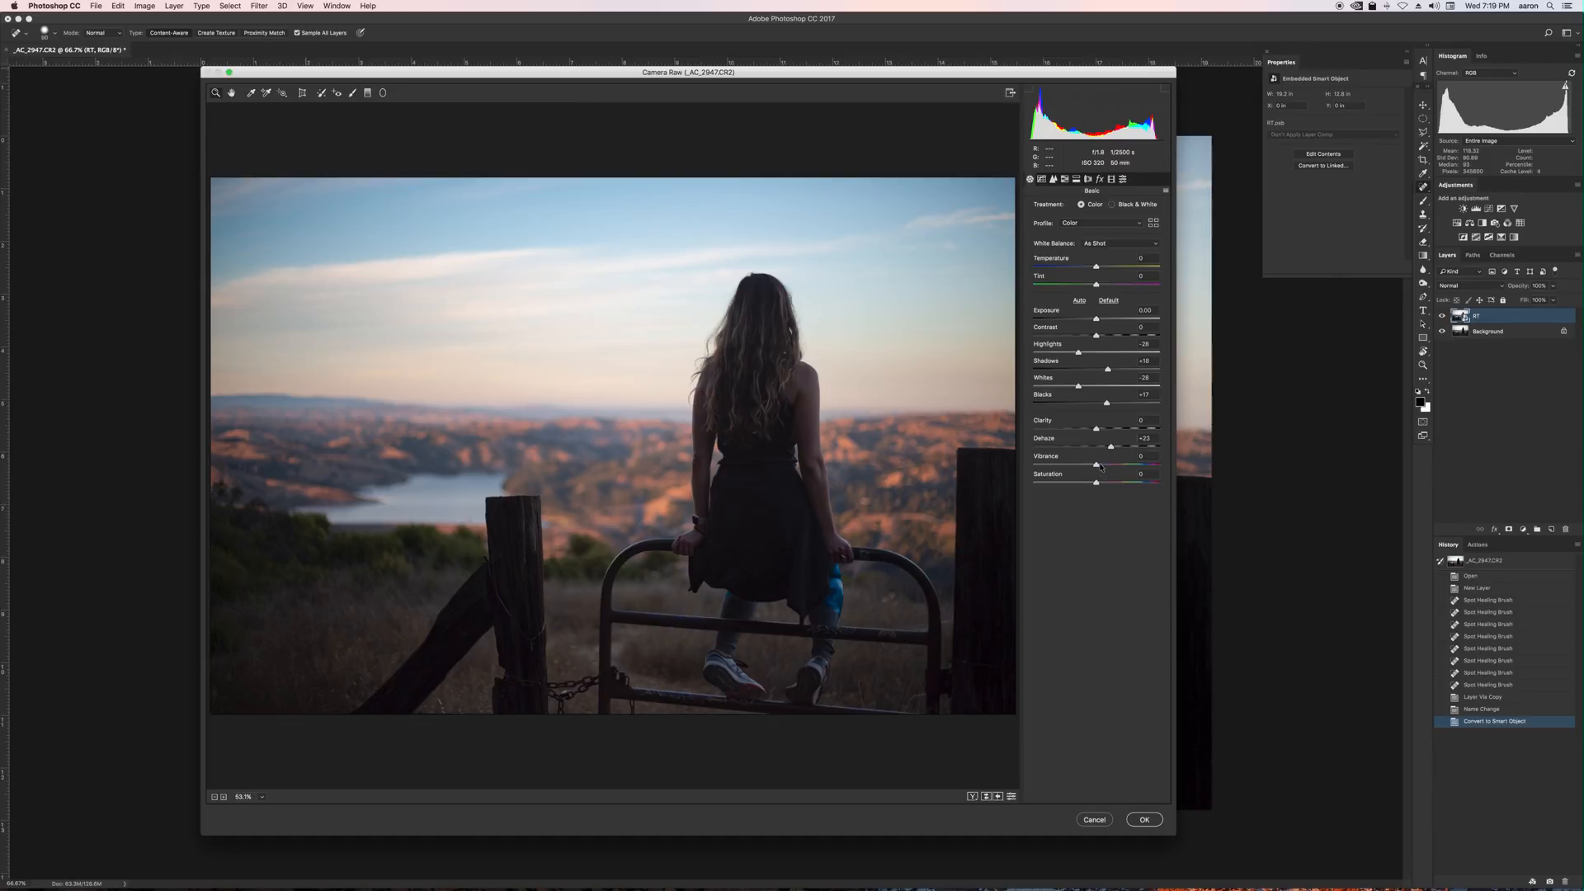
{"action": "left_click_drag", "start_coordinate": [1096, 465], "coordinate": [1110, 467]}
{"action": "left_click", "coordinate": [1108, 463]}
{"action": "left_click_drag", "start_coordinate": [1109, 466], "coordinate": [1109, 467]}
{"action": "left_click", "coordinate": [1143, 819]}
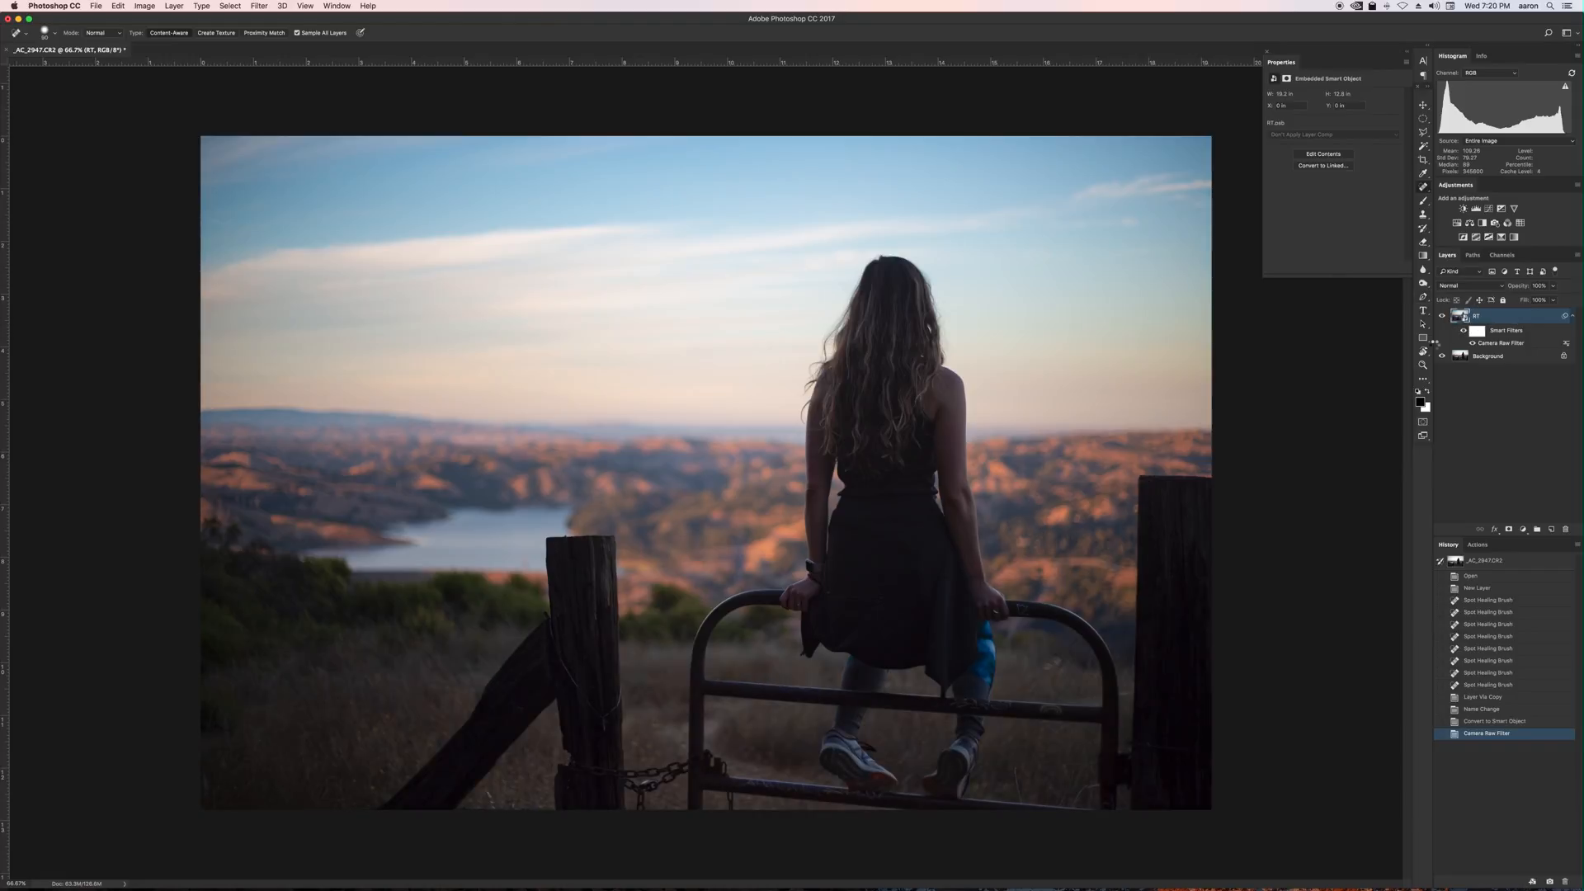
Open the smart object's contents, save them, and close that document.
{"action": "double_click", "coordinate": [1464, 317]}
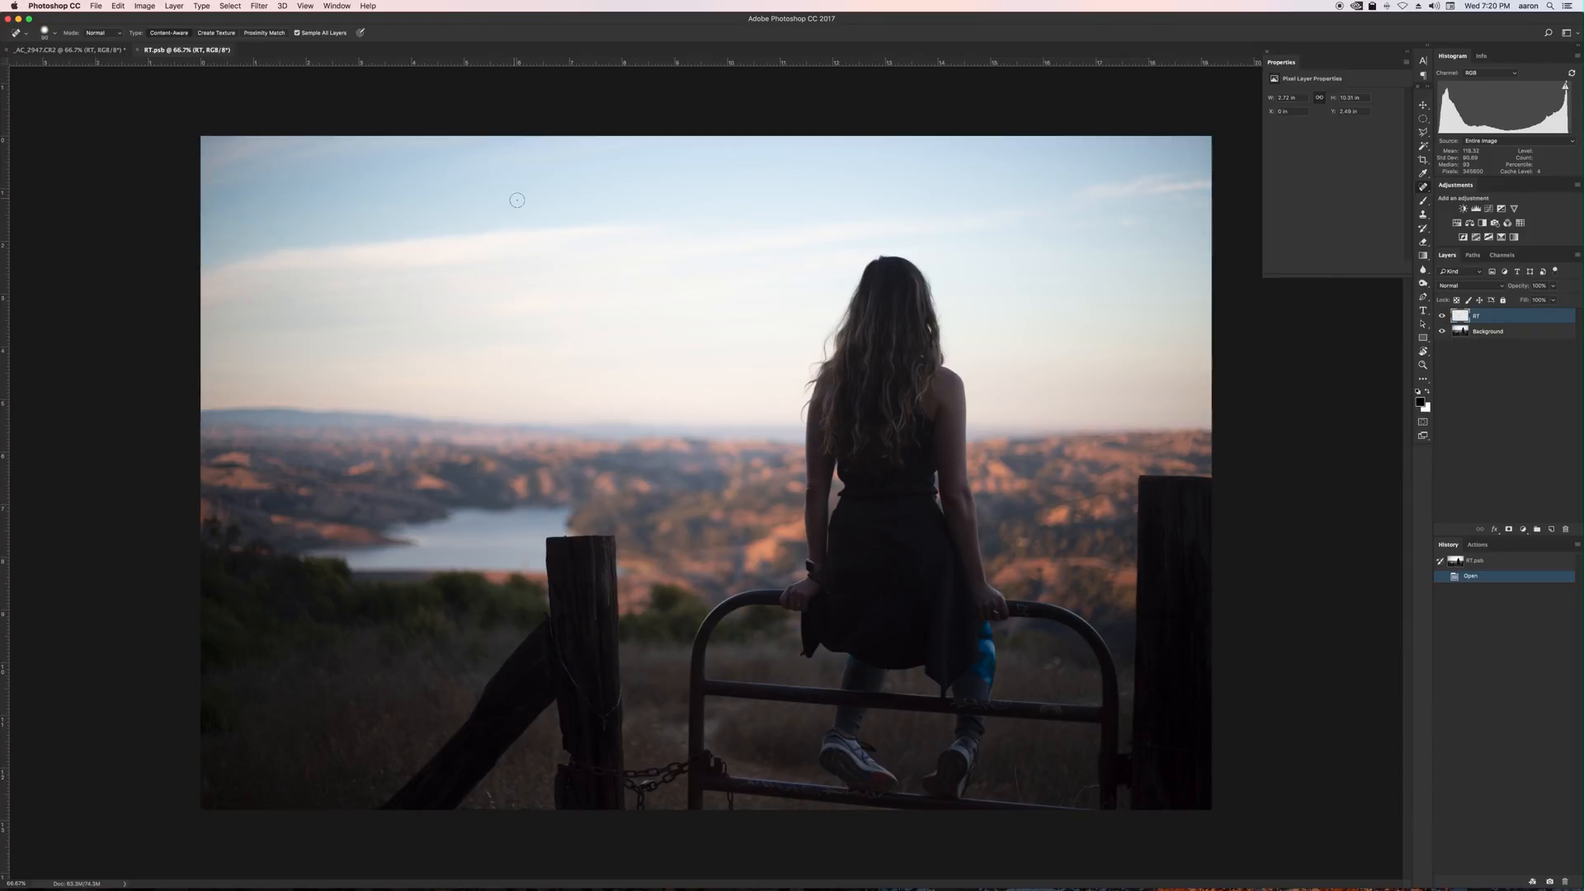
{"action": "key", "text": "super+s"}
{"action": "key", "text": "super+w"}
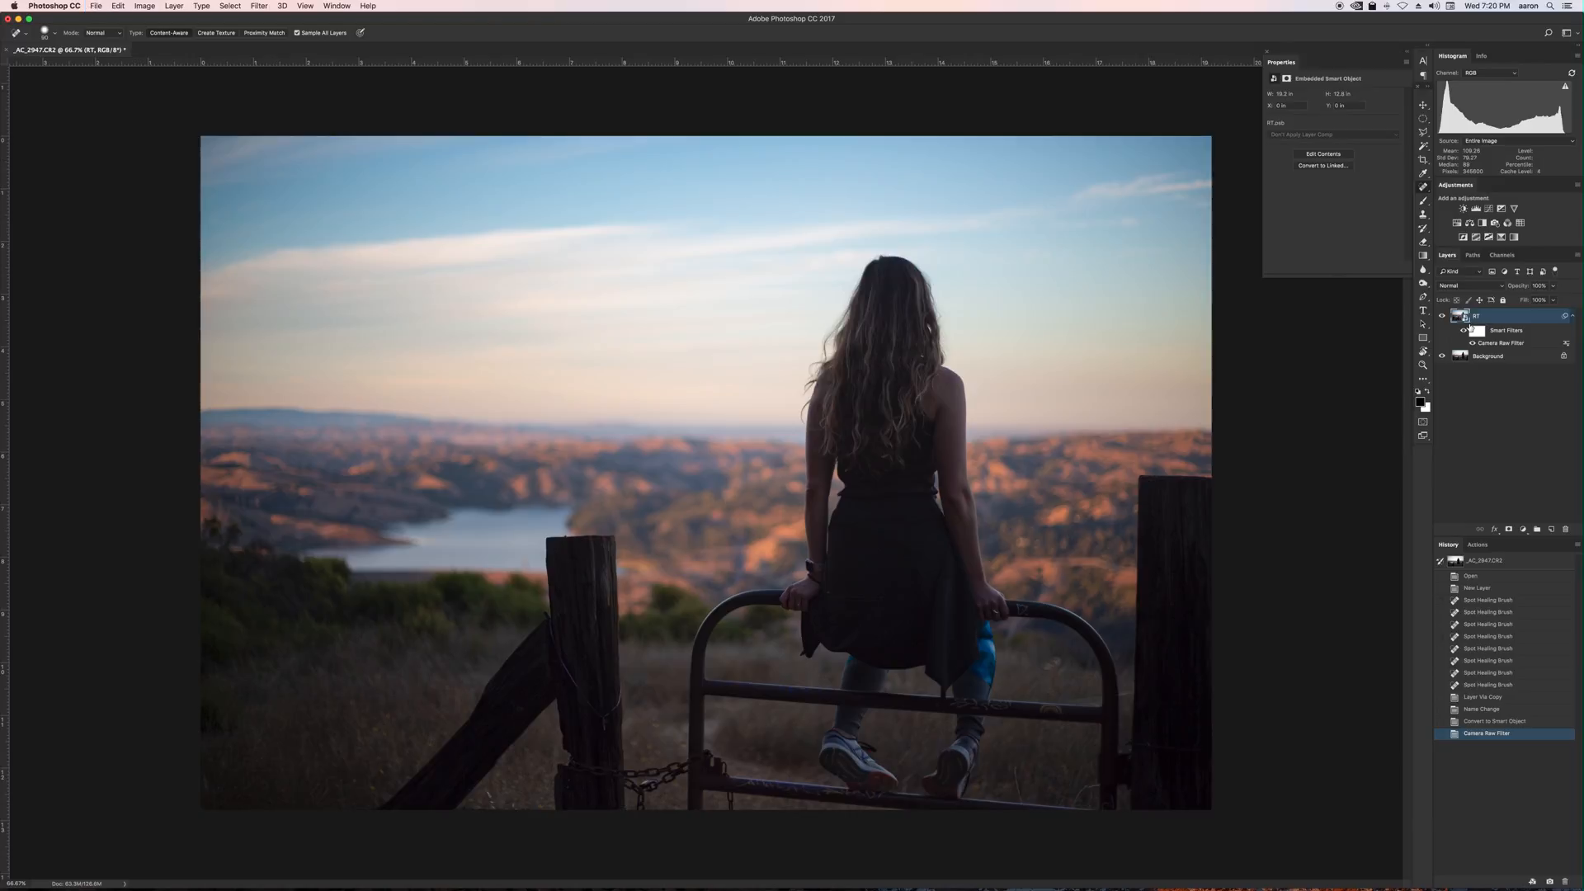
Toggle the smart object layer's visibility to compare the photo before and after the edits.
{"action": "left_click", "coordinate": [1442, 316]}
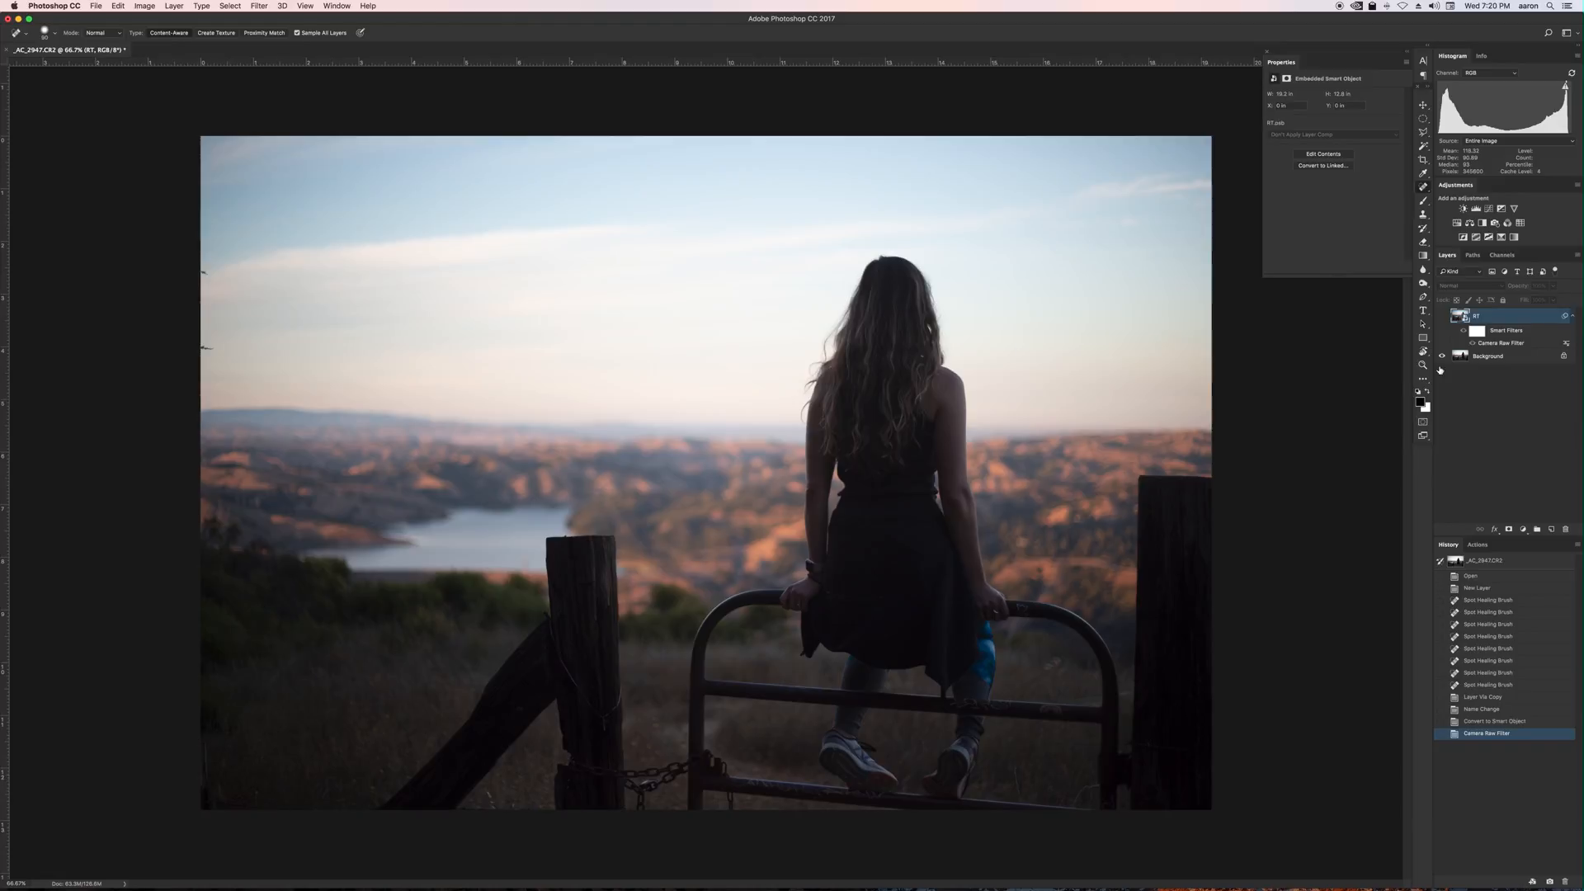
{"action": "left_click", "coordinate": [1442, 316]}
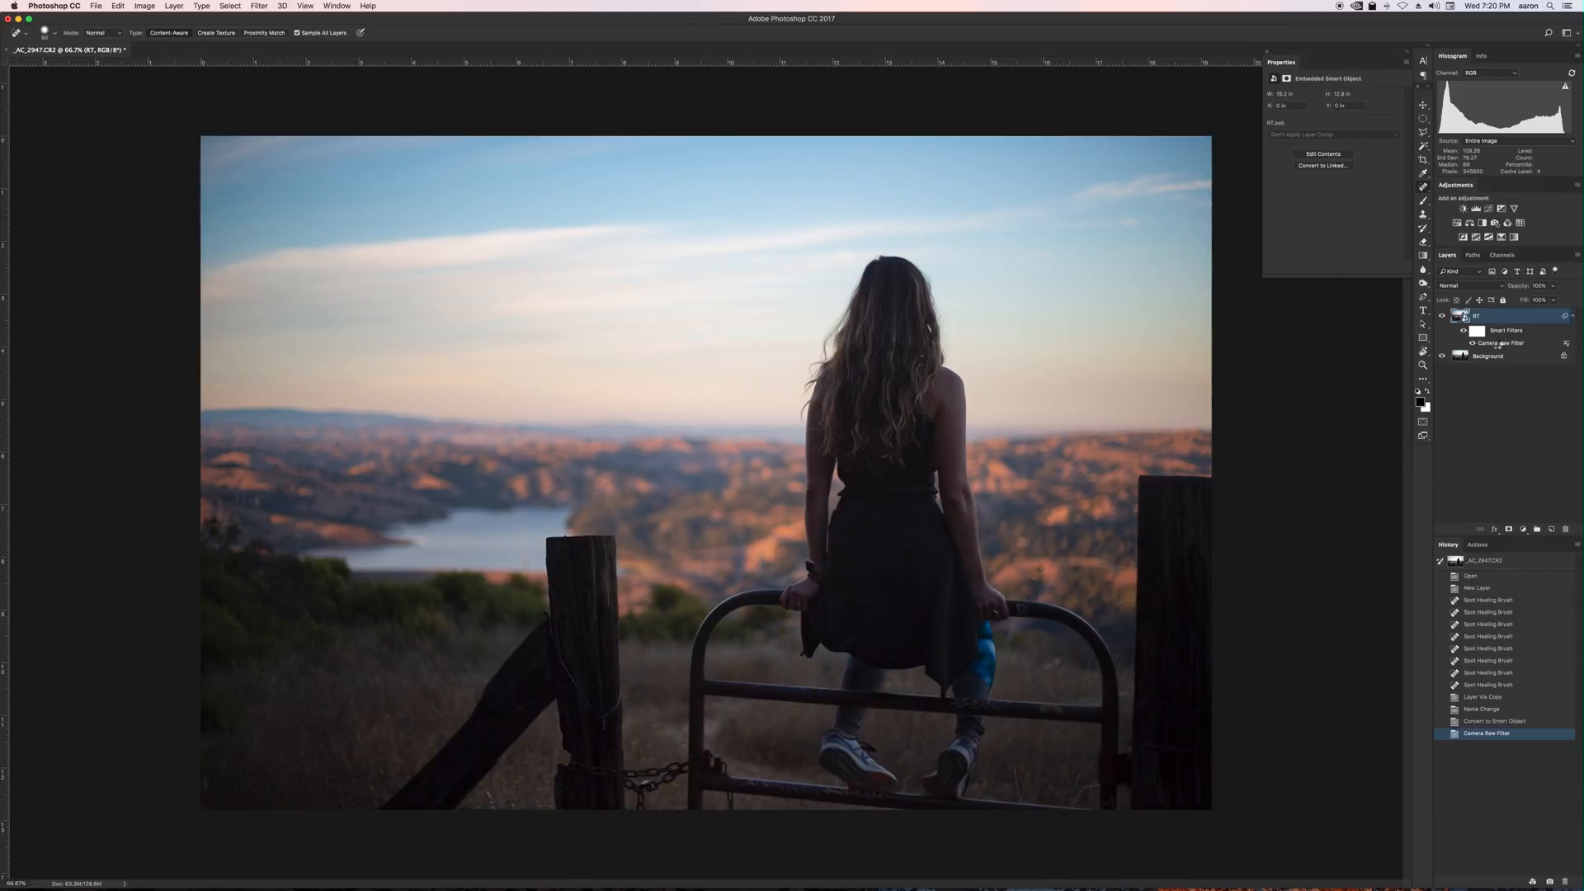
Reopen the Camera Raw Filter settings on the smart object to review them, then cancel the dialog.
{"action": "double_click", "coordinate": [1498, 343]}
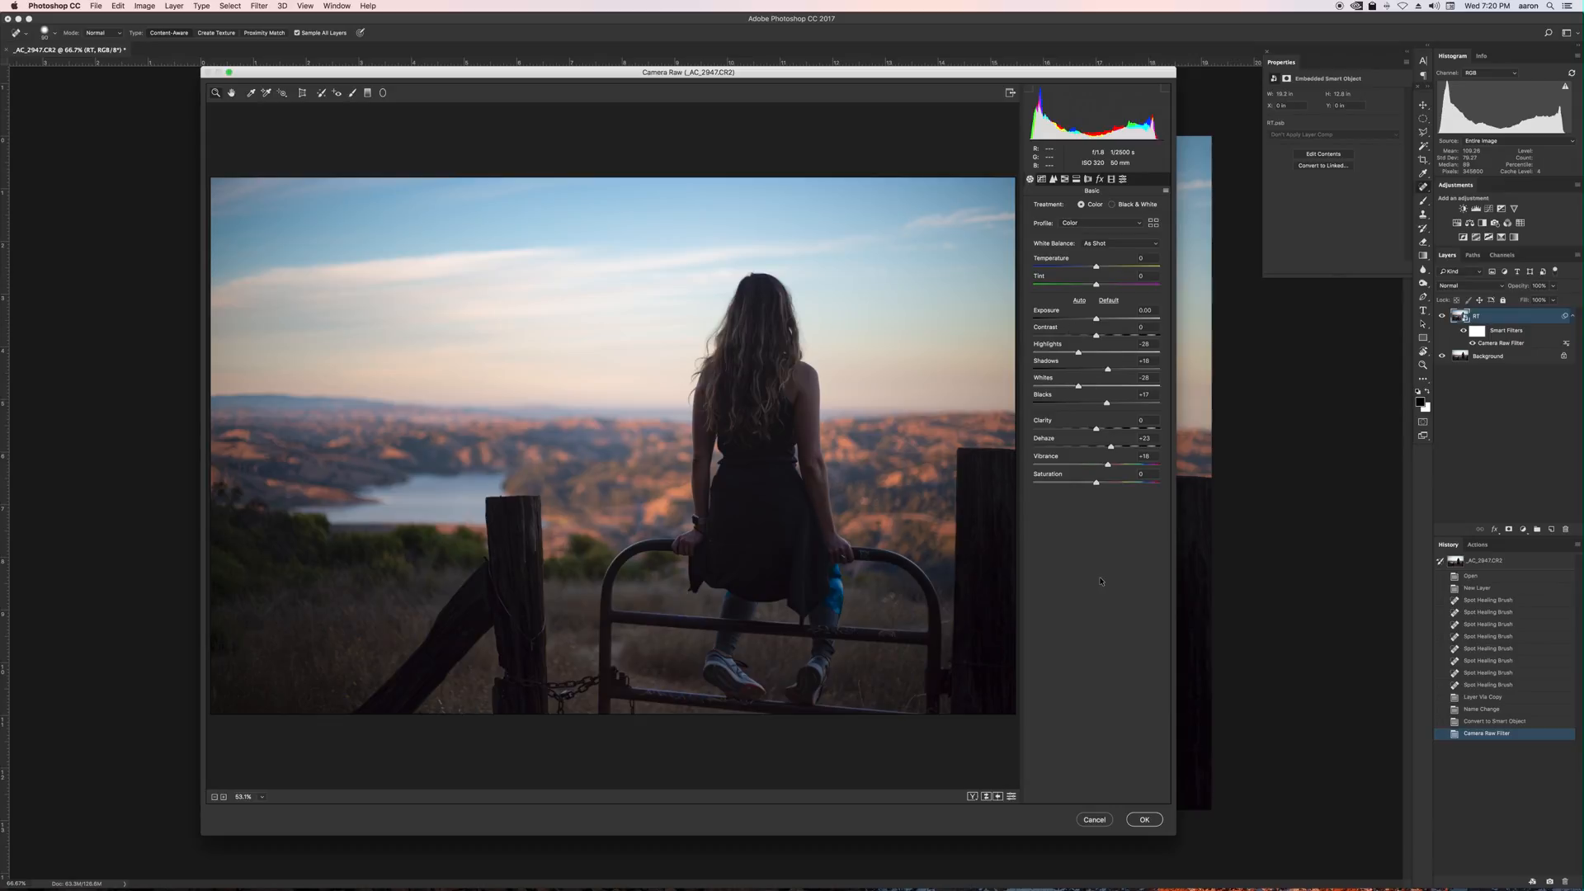
{"action": "left_click", "coordinate": [1099, 822]}
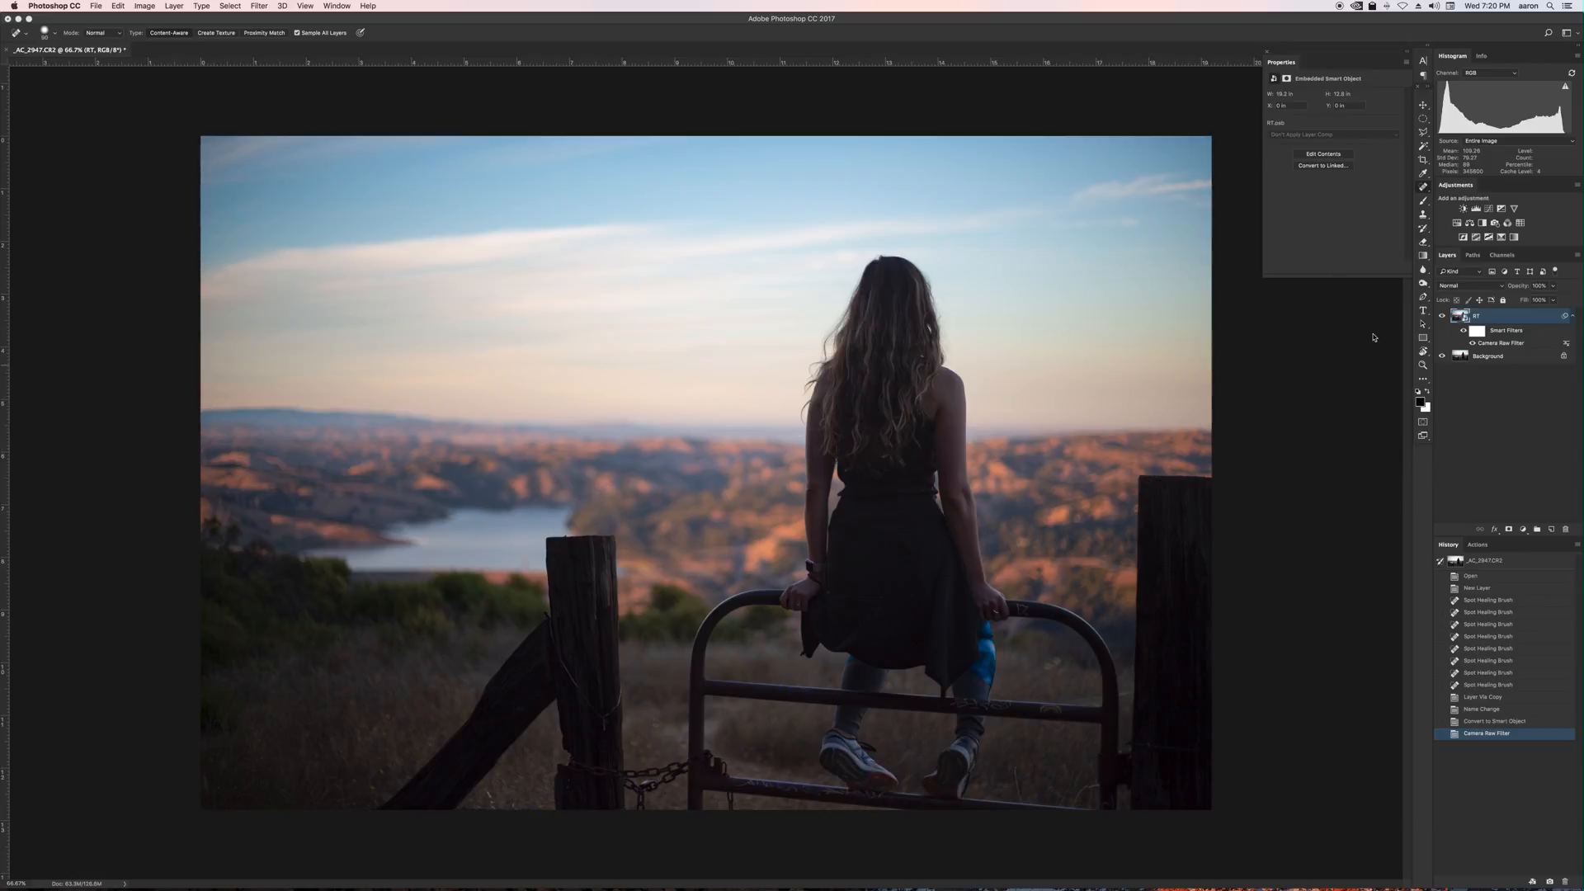
Add a Curves adjustment layer and shape the Red channel curve with a few adjustment points.
{"action": "left_click", "coordinate": [1489, 209]}
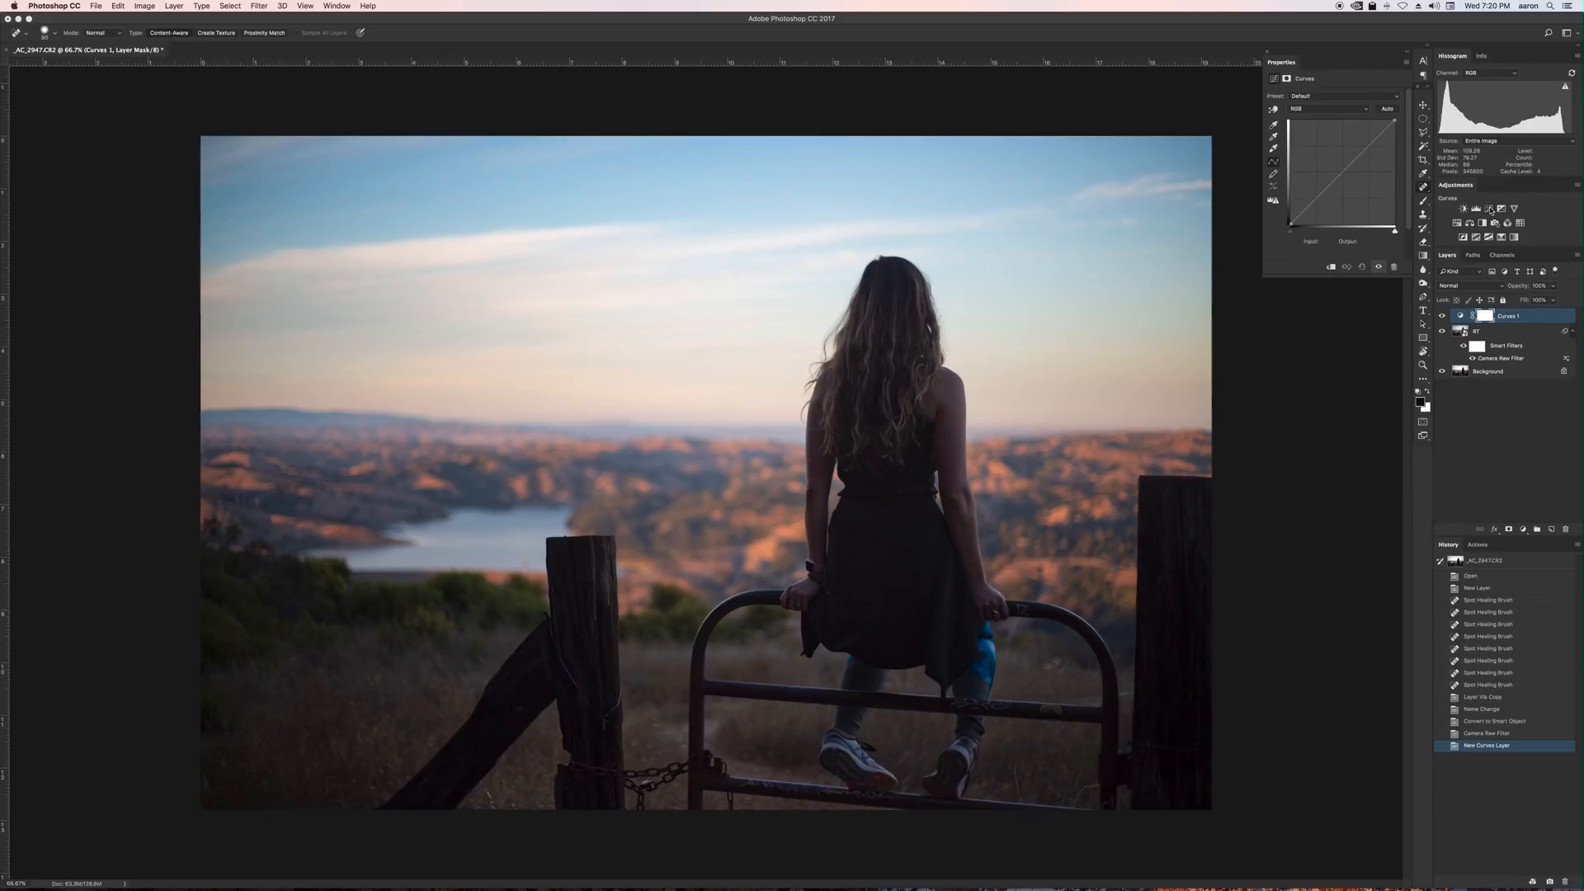
{"action": "left_click", "coordinate": [1312, 109]}
{"action": "left_click", "coordinate": [1312, 122]}
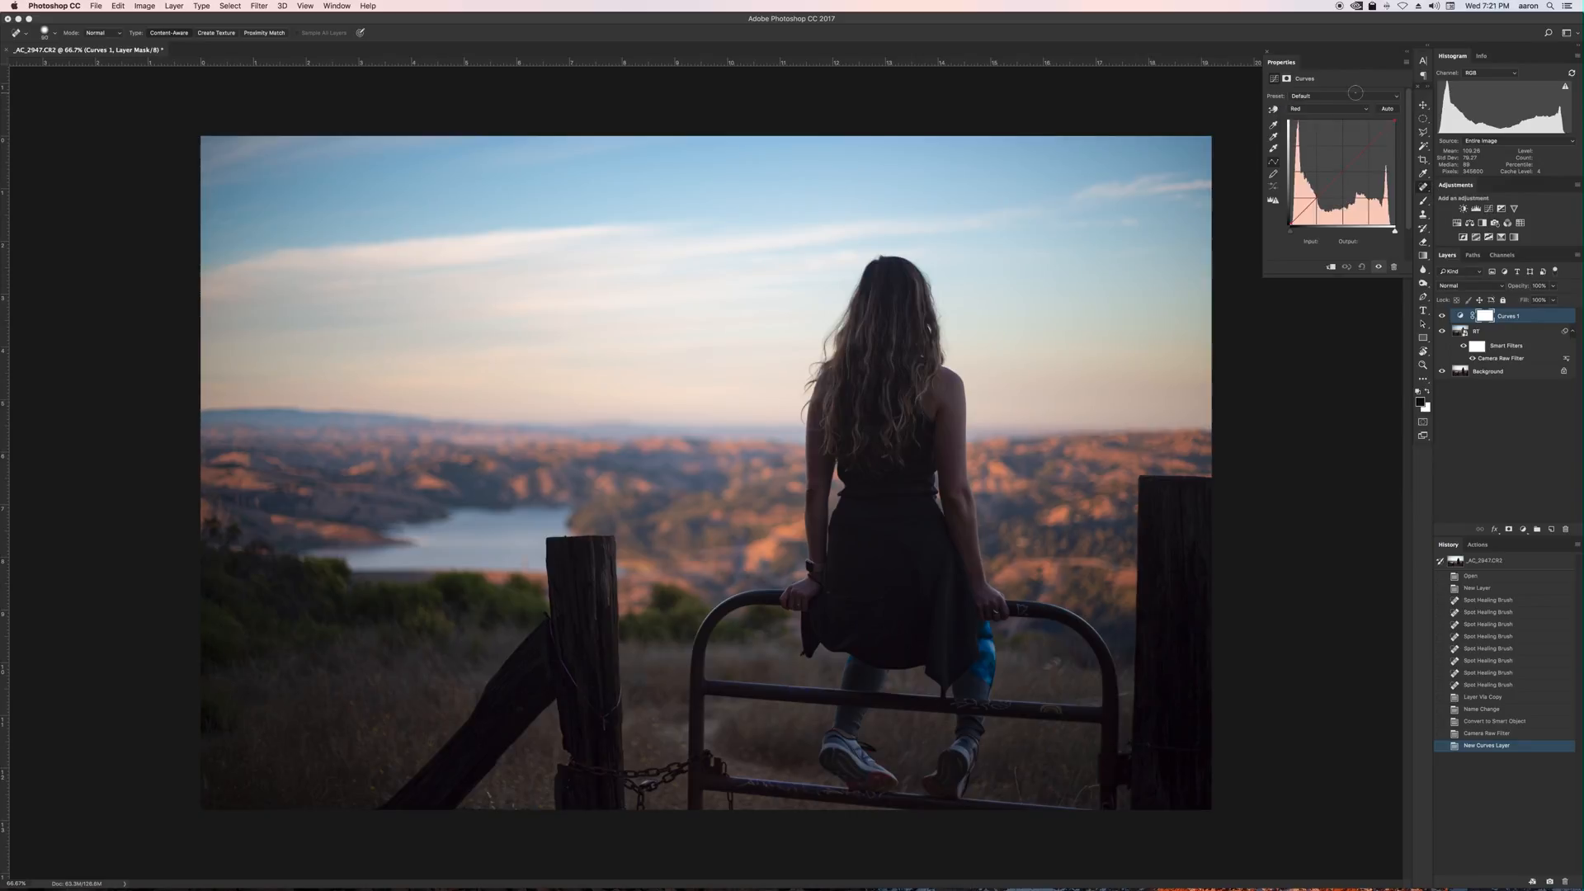
{"action": "left_click", "coordinate": [1314, 199]}
{"action": "left_click_drag", "start_coordinate": [1315, 199], "coordinate": [1314, 202]}
{"action": "left_click", "coordinate": [1369, 145]}
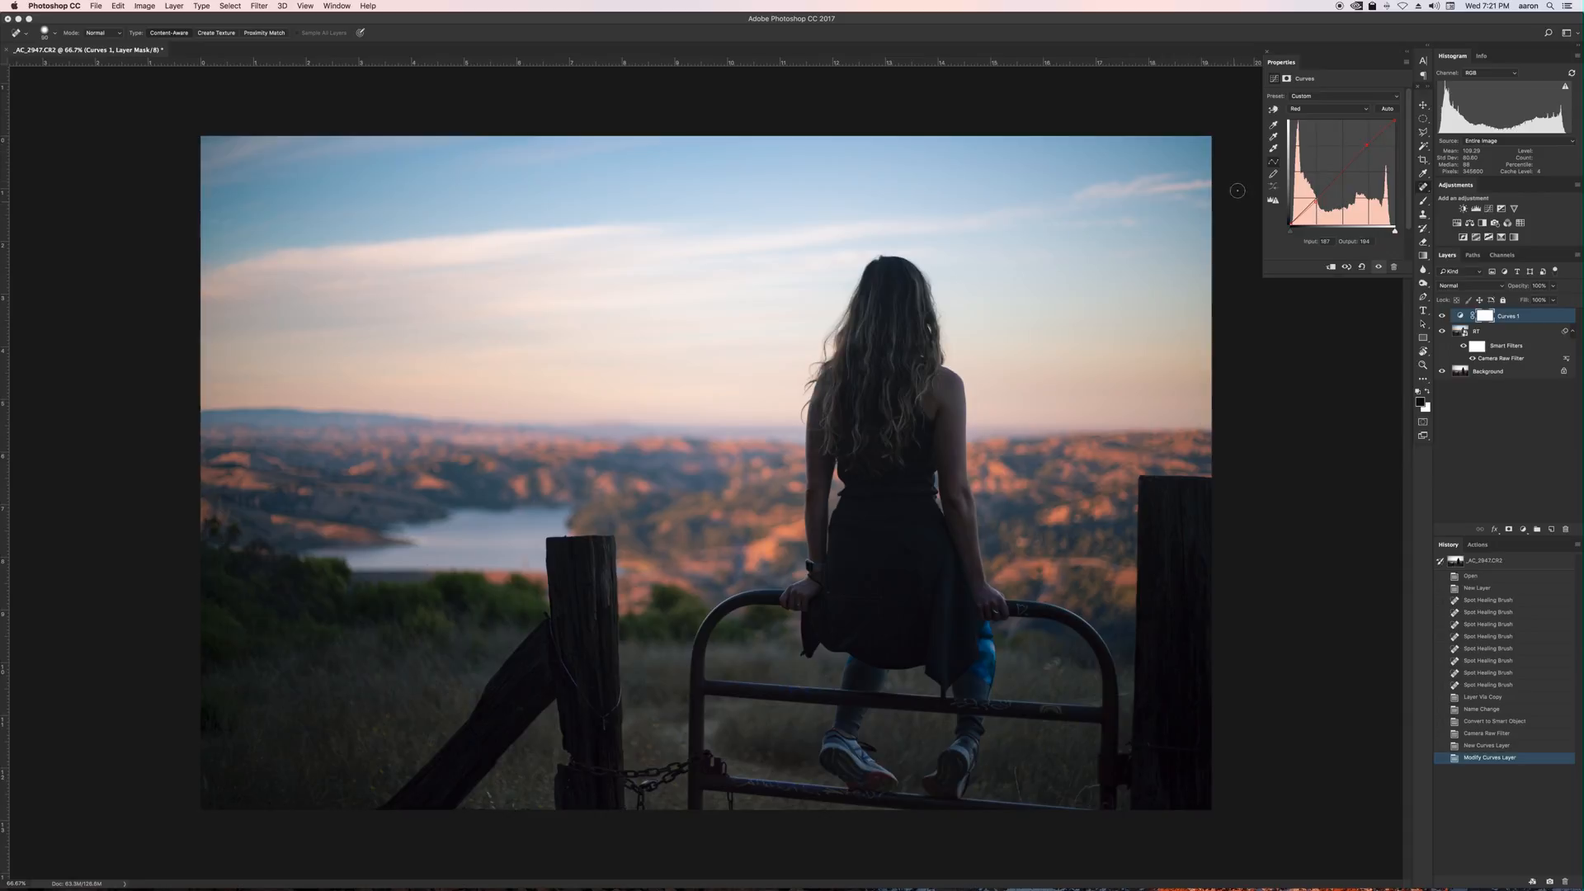
{"action": "left_click_drag", "start_coordinate": [1341, 275], "coordinate": [1380, 295]}
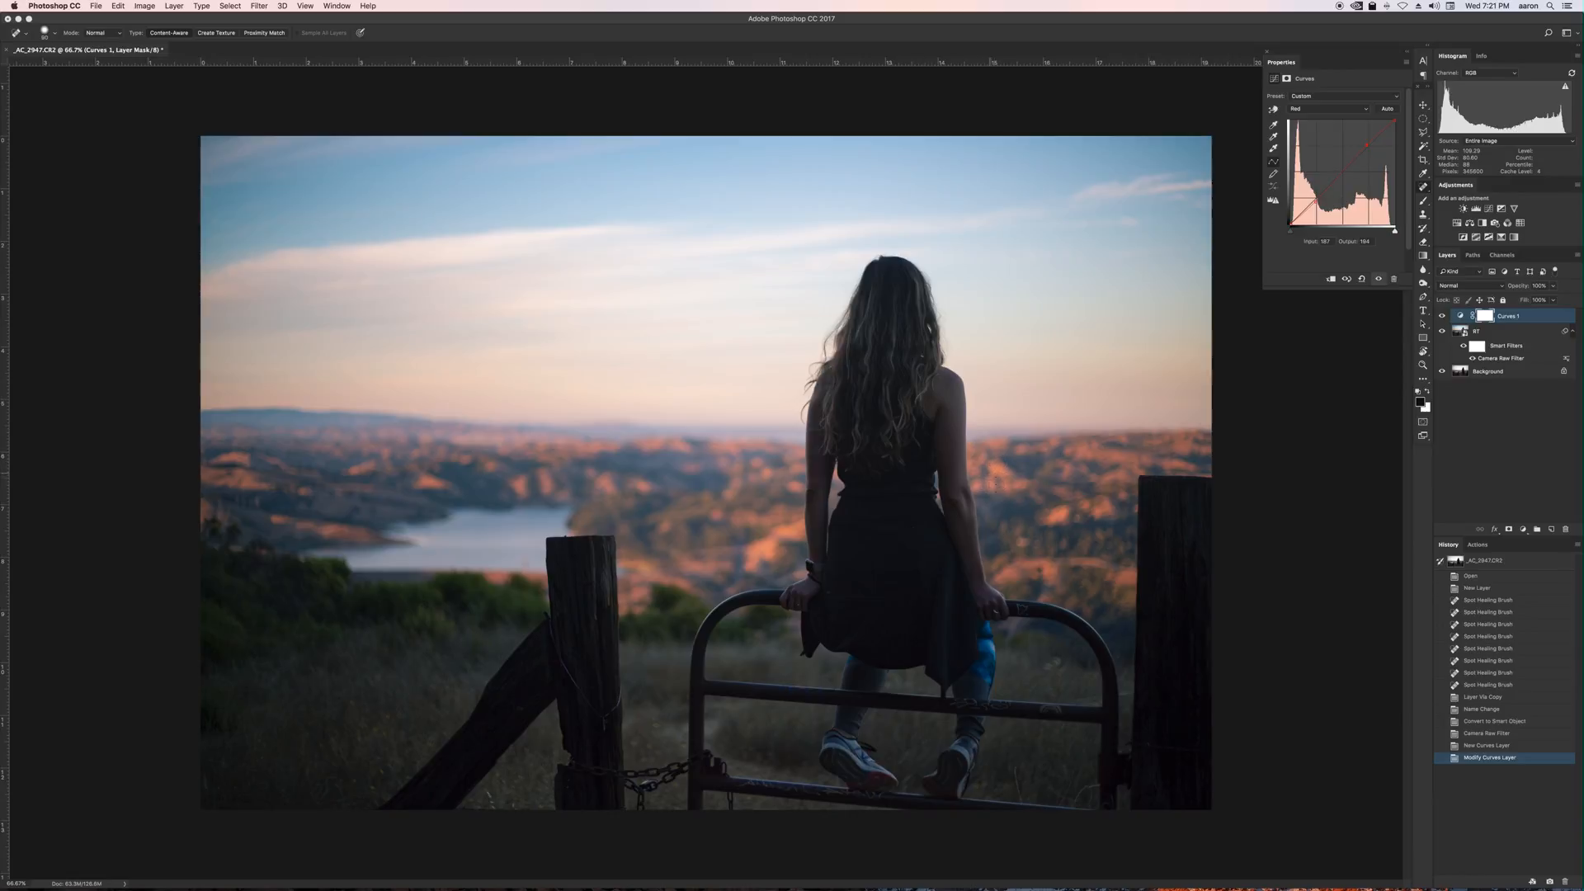
Switch the Curves layer to the Green channel and nudge its curve slightly.
{"action": "left_click", "coordinate": [1314, 110]}
{"action": "left_click", "coordinate": [1241, 316]}
{"action": "left_click", "coordinate": [1318, 110]}
{"action": "left_click", "coordinate": [1318, 121]}
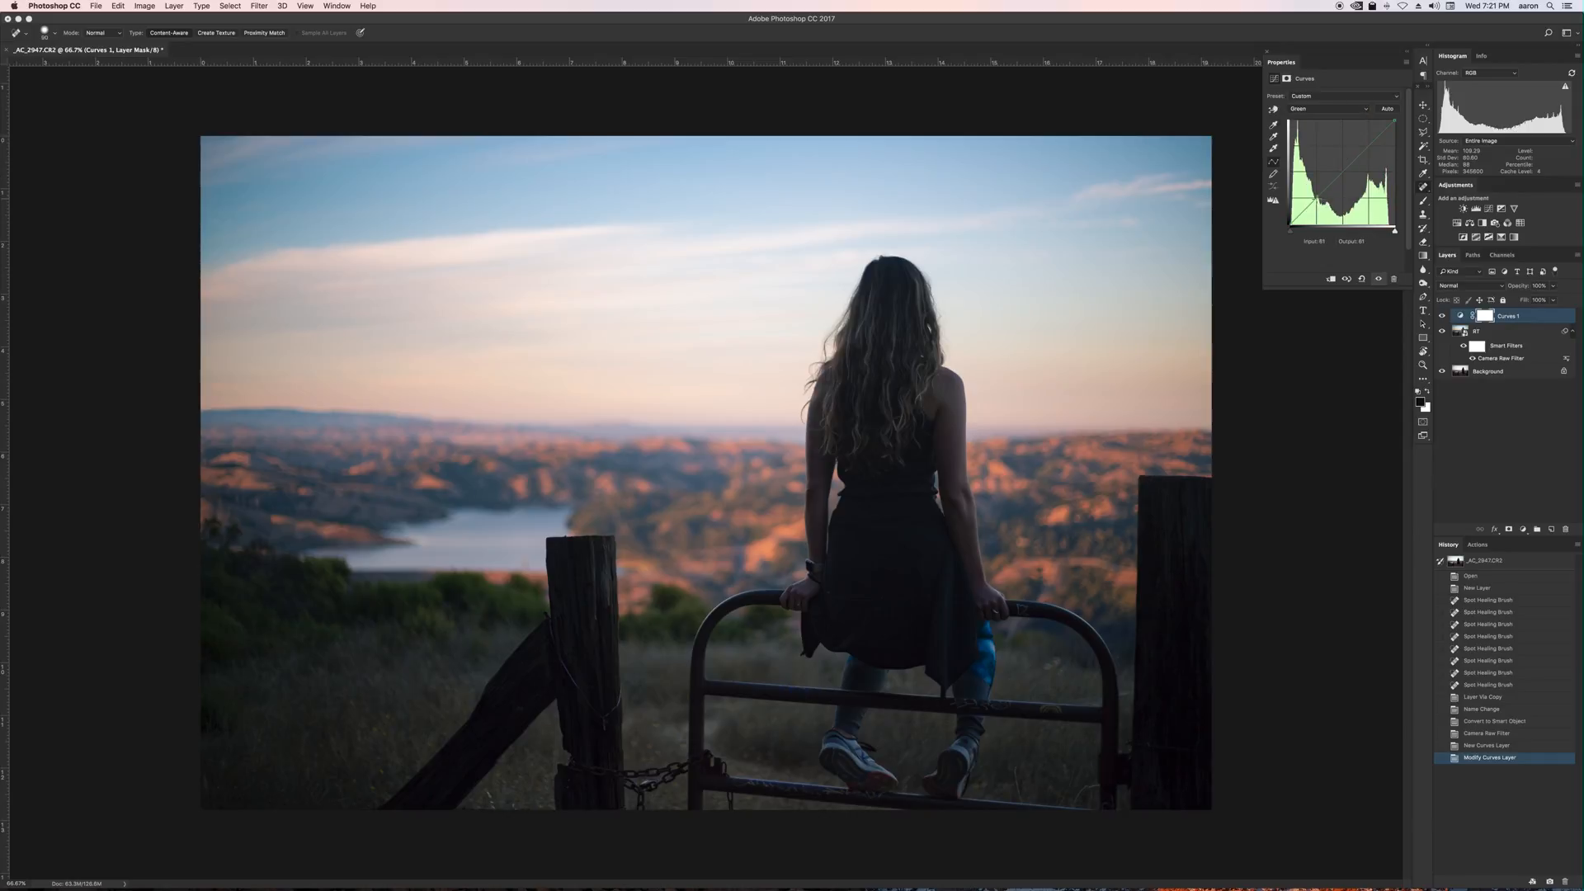
{"action": "left_click_drag", "start_coordinate": [1316, 198], "coordinate": [1319, 200]}
Switch to the Blue channel and adjust its black point, white point and midtones on the curve.
{"action": "left_click", "coordinate": [1318, 109]}
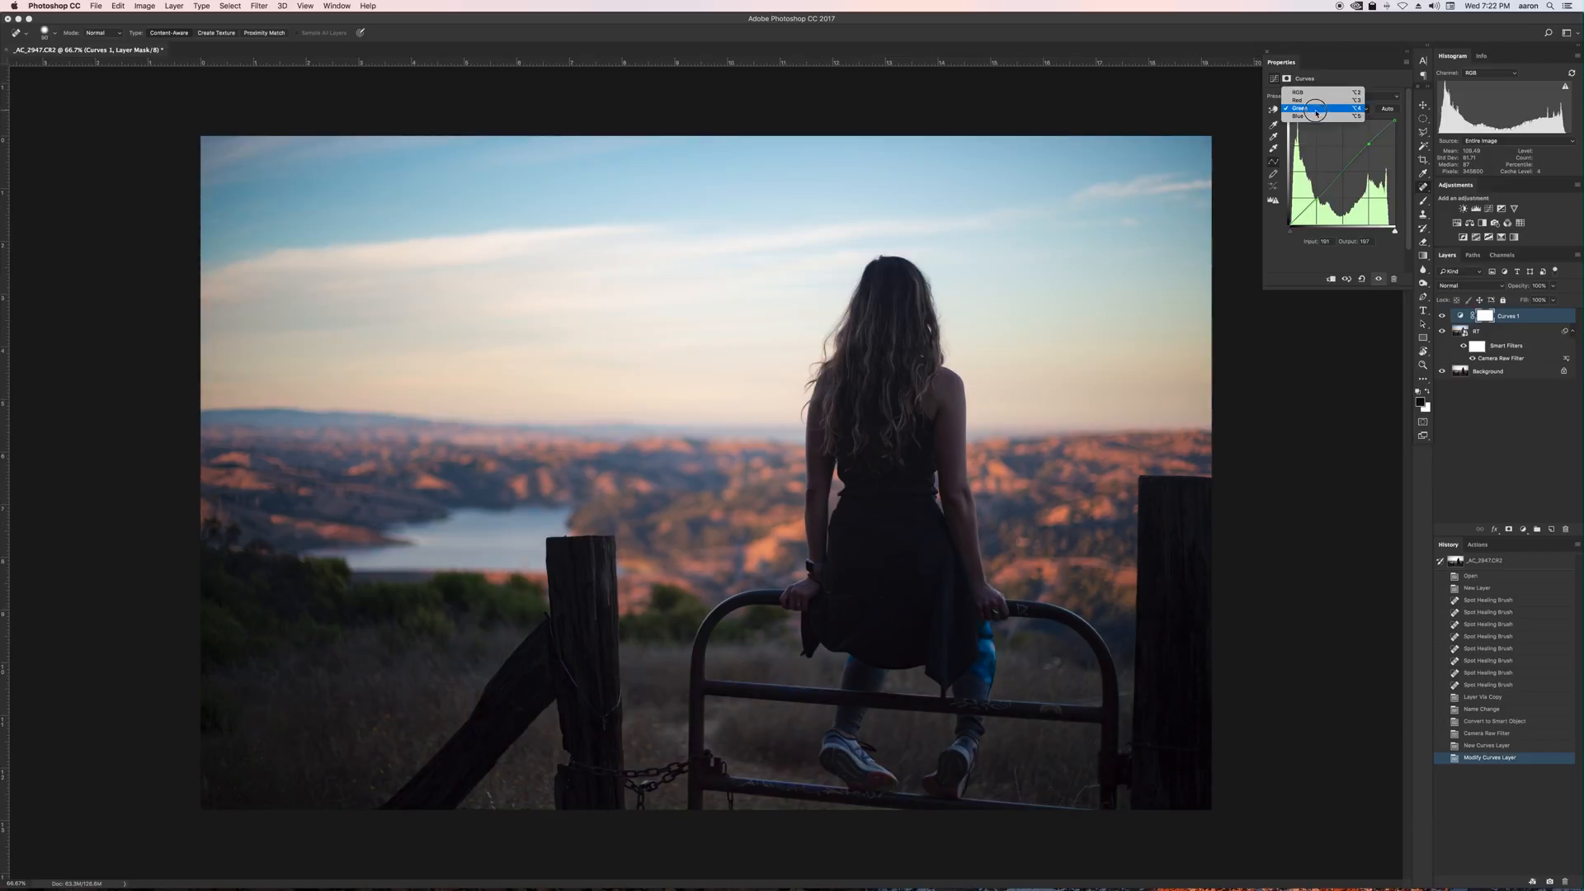
{"action": "left_click", "coordinate": [1315, 117]}
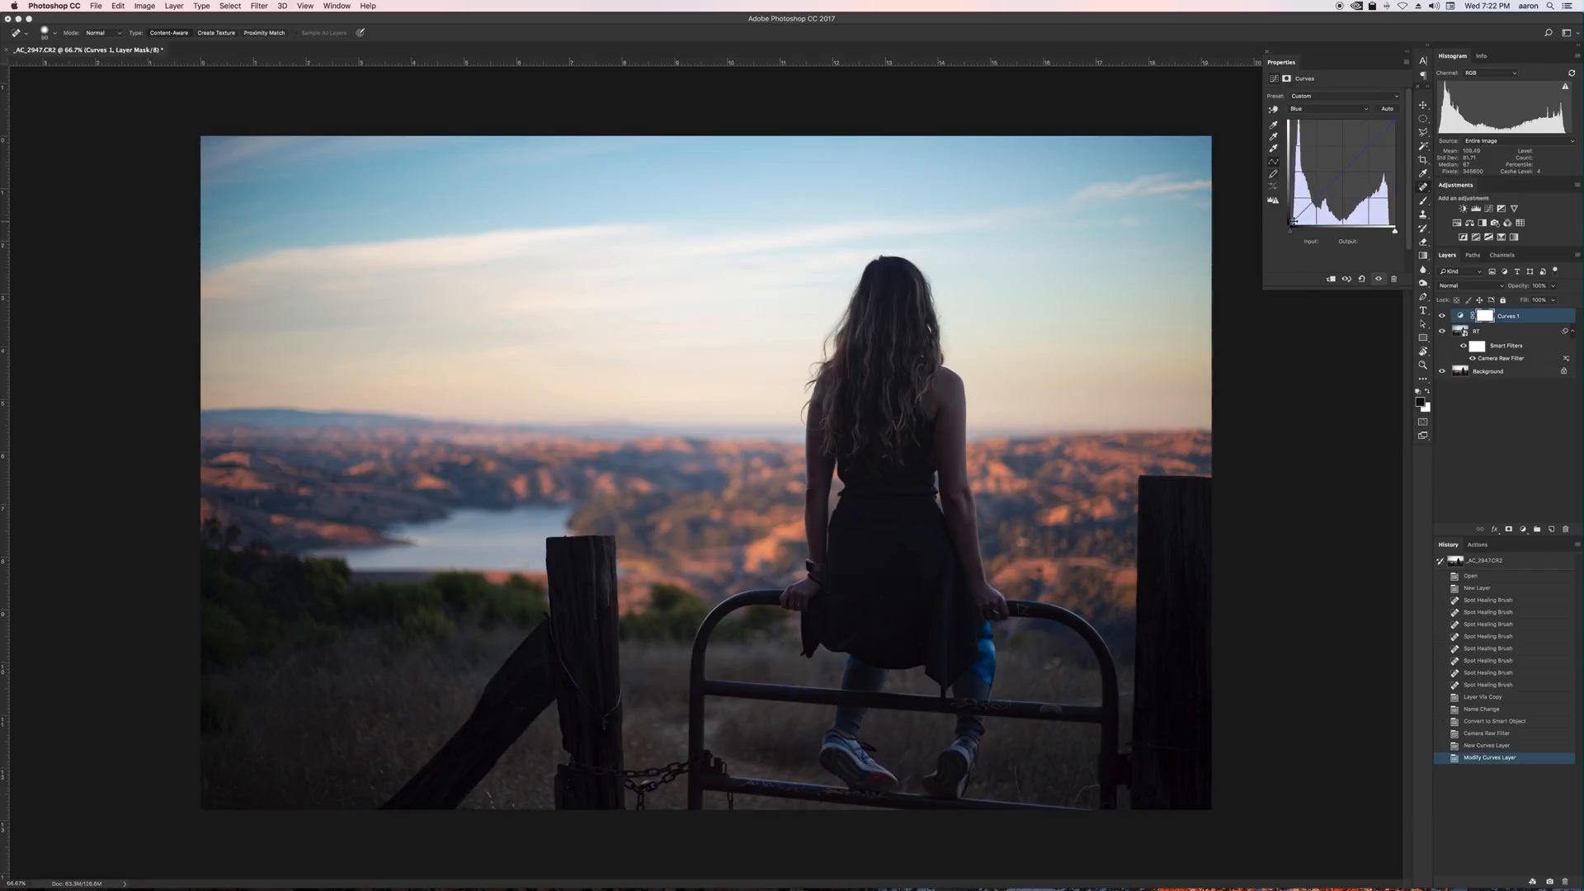
{"action": "left_click_drag", "start_coordinate": [1292, 221], "coordinate": [1291, 219]}
{"action": "mouse_move", "coordinate": [1395, 126]}
{"action": "left_mouse_down"}
{"action": "mouse_move", "coordinate": [1386, 115]}
{"action": "mouse_move", "coordinate": [1404, 130]}
{"action": "left_mouse_up"}
{"action": "left_click_drag", "start_coordinate": [1342, 174], "coordinate": [1342, 177]}
{"action": "left_click_drag", "start_coordinate": [1291, 221], "coordinate": [1291, 223]}
Lower the Curves layer's opacity to 80% and then to about 70%.
{"action": "left_click", "coordinate": [1537, 285]}
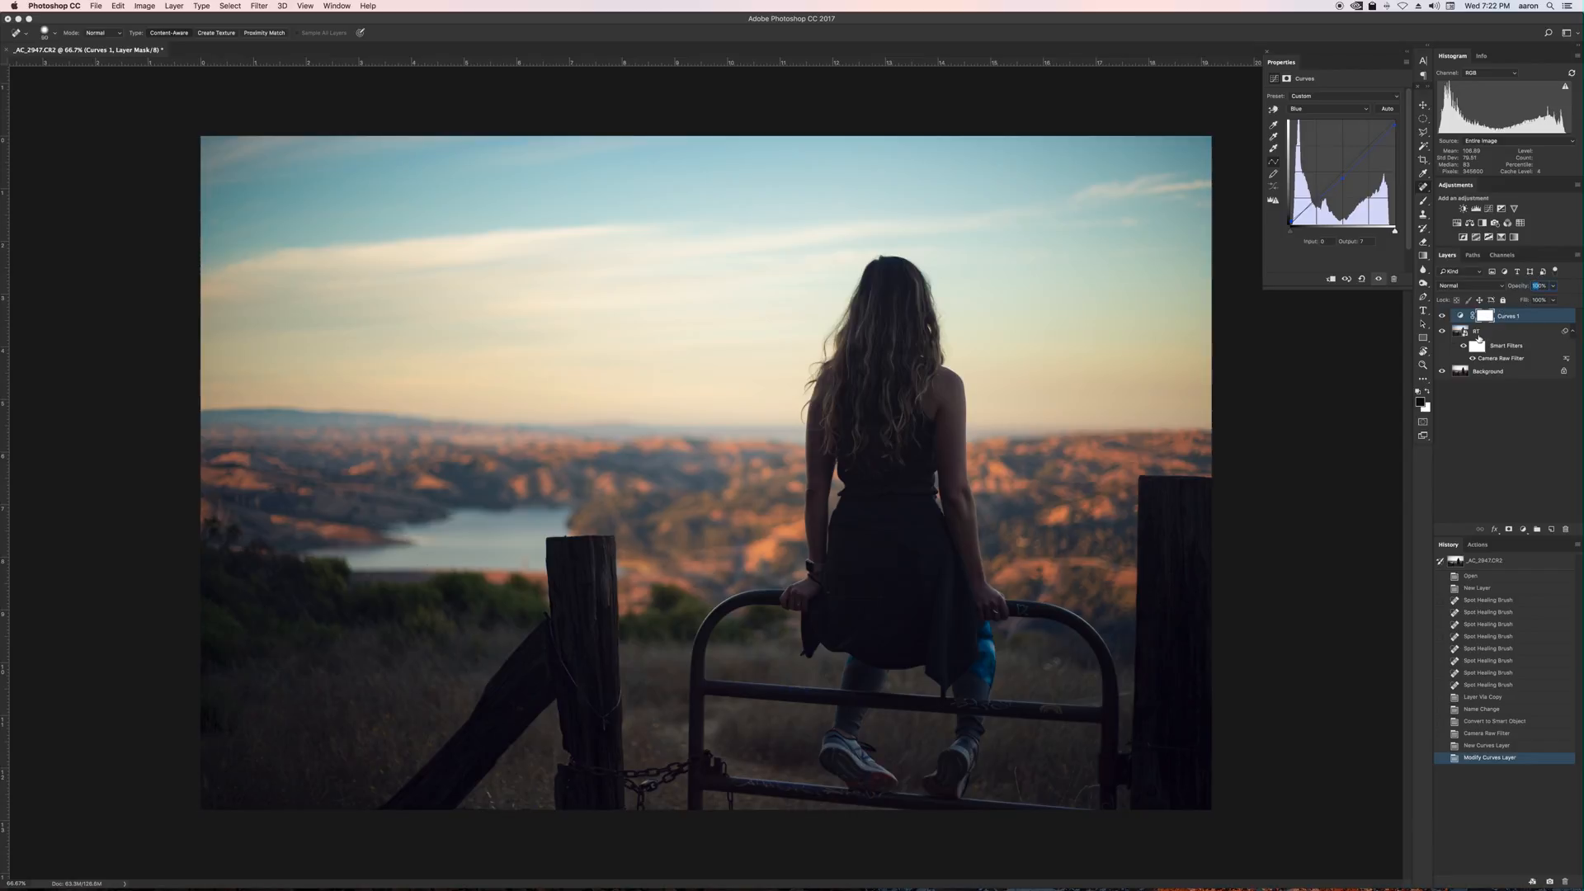
{"action": "type", "text": "80"}
{"action": "key", "text": "Return"}
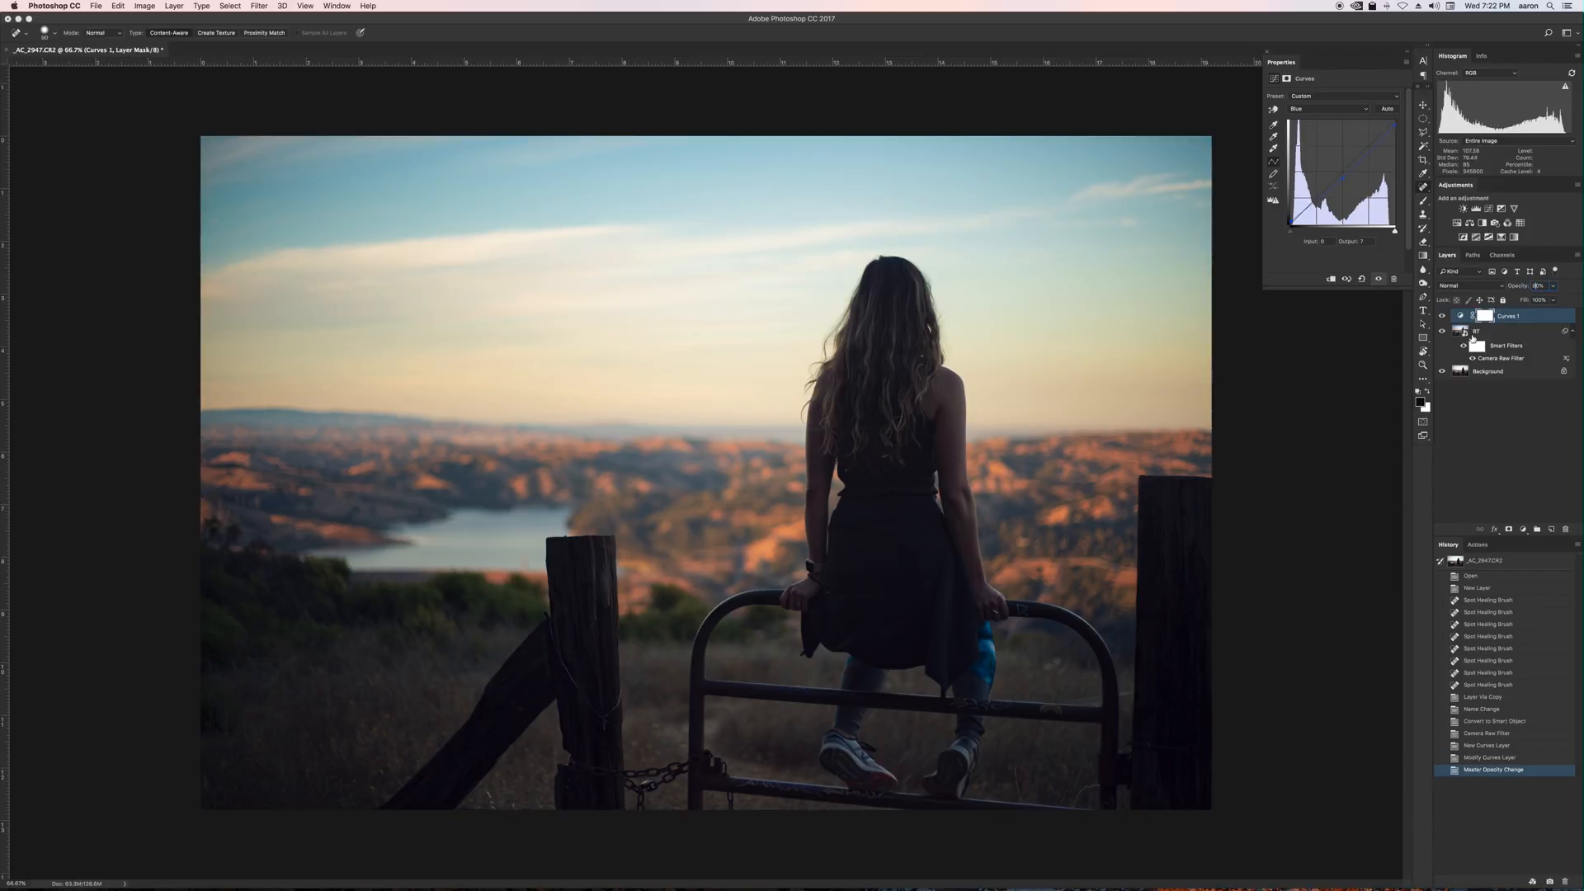
{"action": "left_click_drag", "start_coordinate": [1517, 290], "coordinate": [1513, 289]}
Toggle the Curves and Background layers' visibility to compare the grade against the unedited photo.
{"action": "left_click", "coordinate": [1442, 316]}
{"action": "left_click", "coordinate": [1441, 316]}
{"action": "left_click", "coordinate": [1442, 372], "text": "alt"}
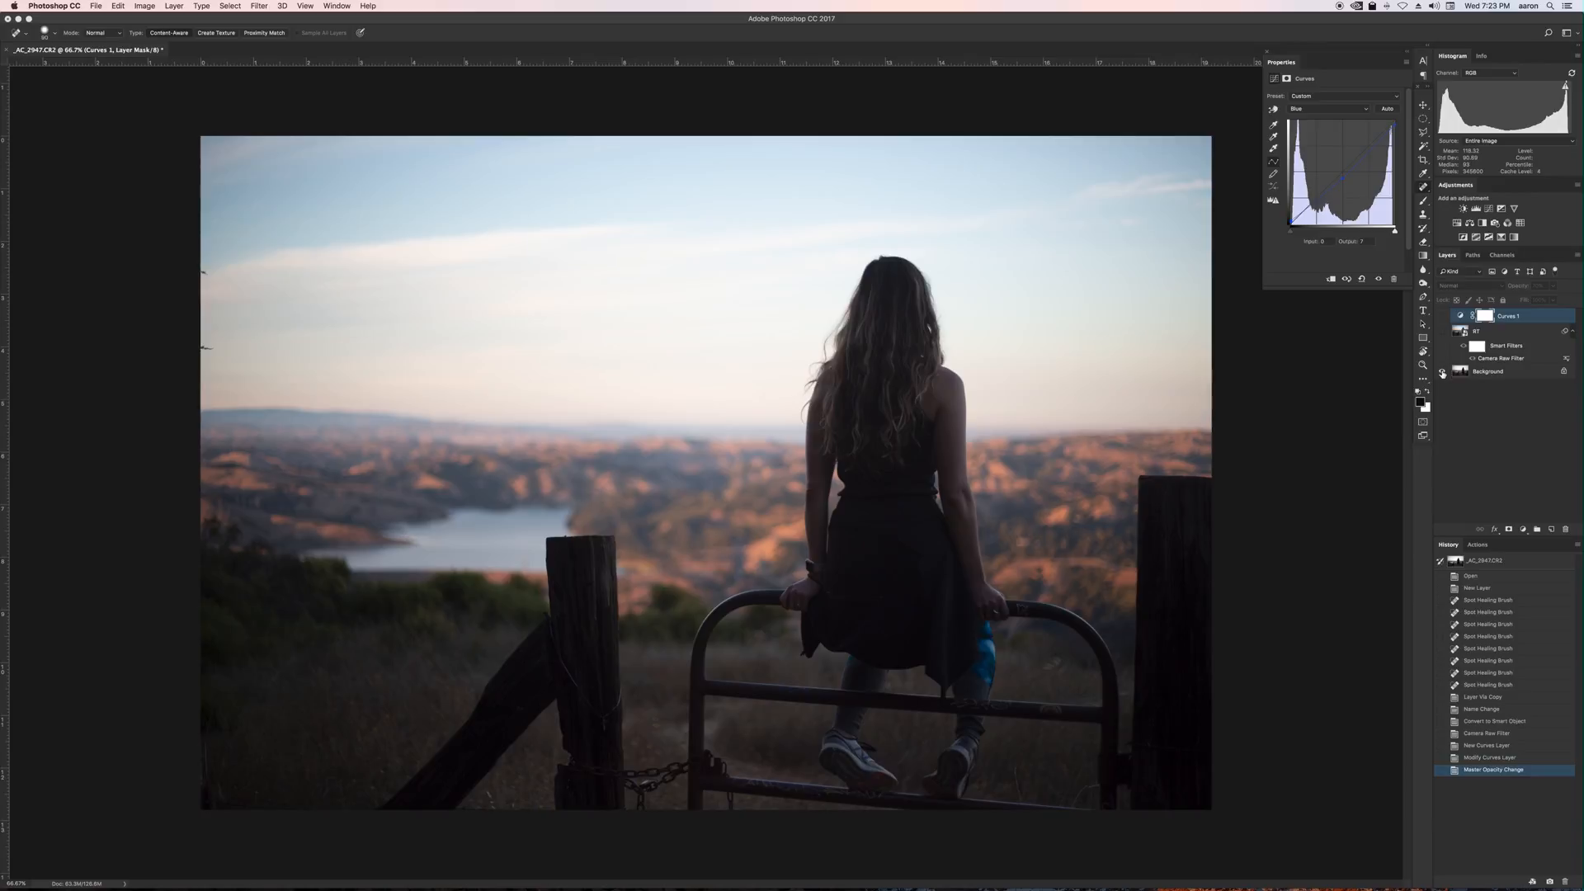
{"action": "left_click", "coordinate": [1442, 372], "text": "alt"}
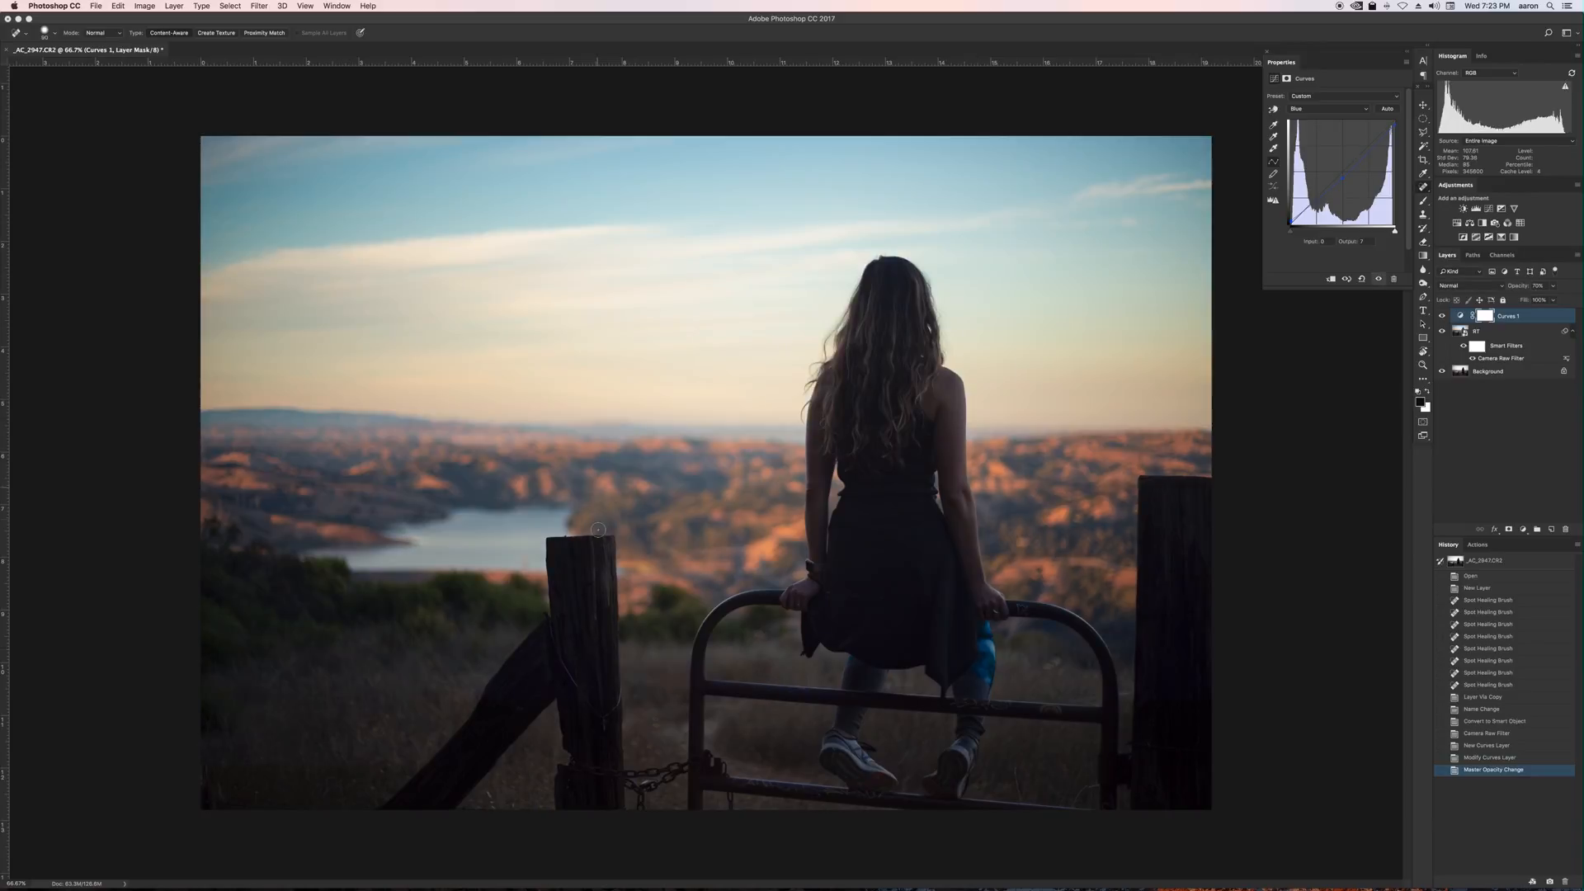
{"action": "left_click", "coordinate": [1496, 406]}
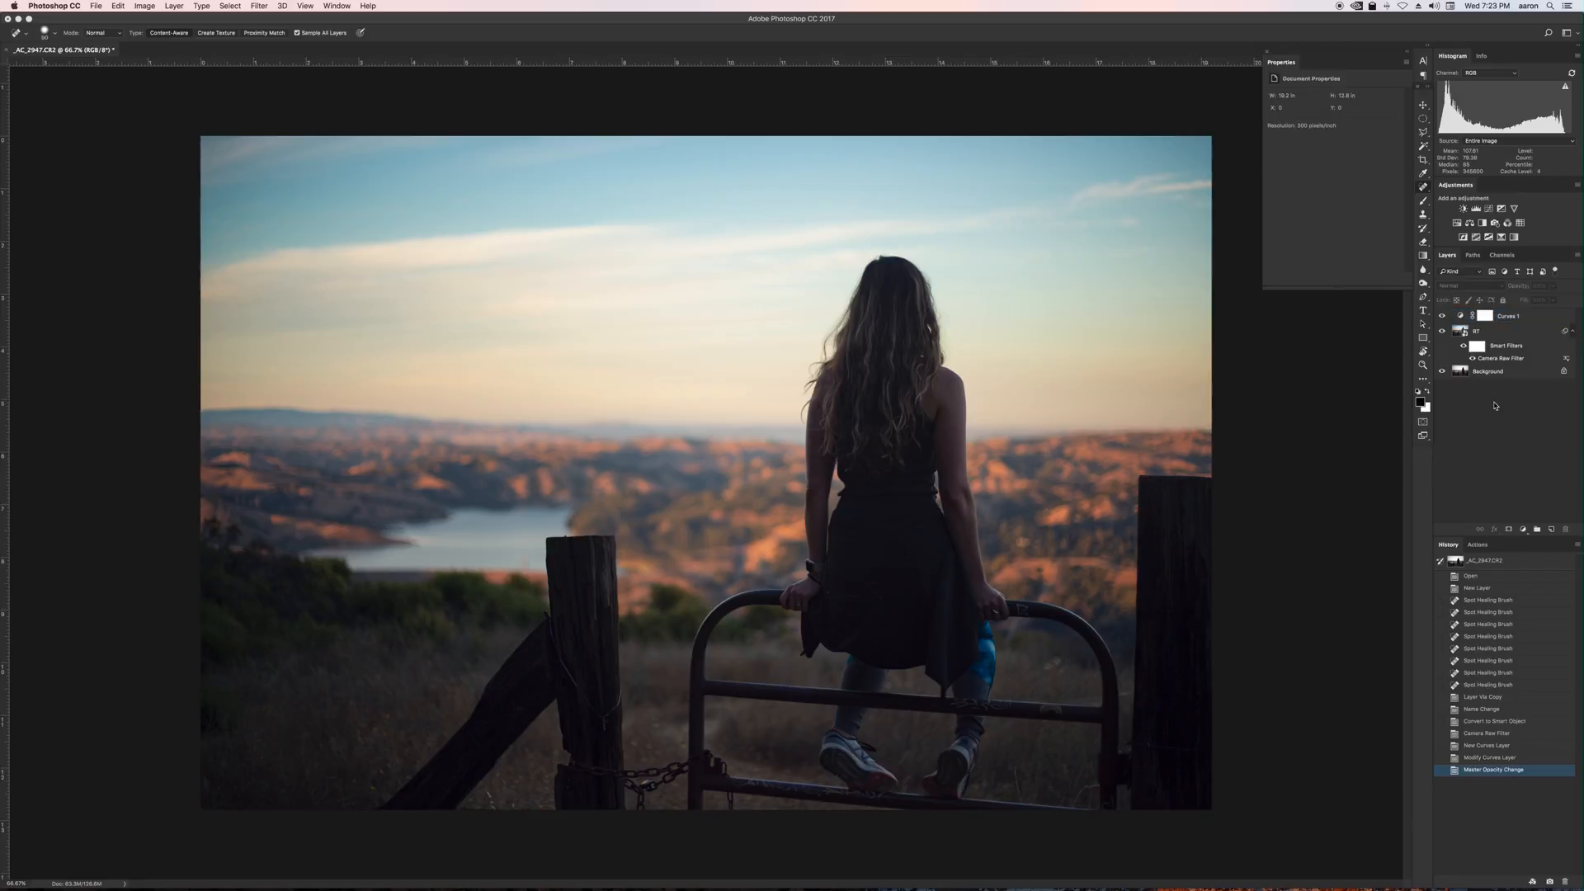
Rename the Curves adjustment layer to Style.
{"action": "left_click", "coordinate": [1461, 318]}
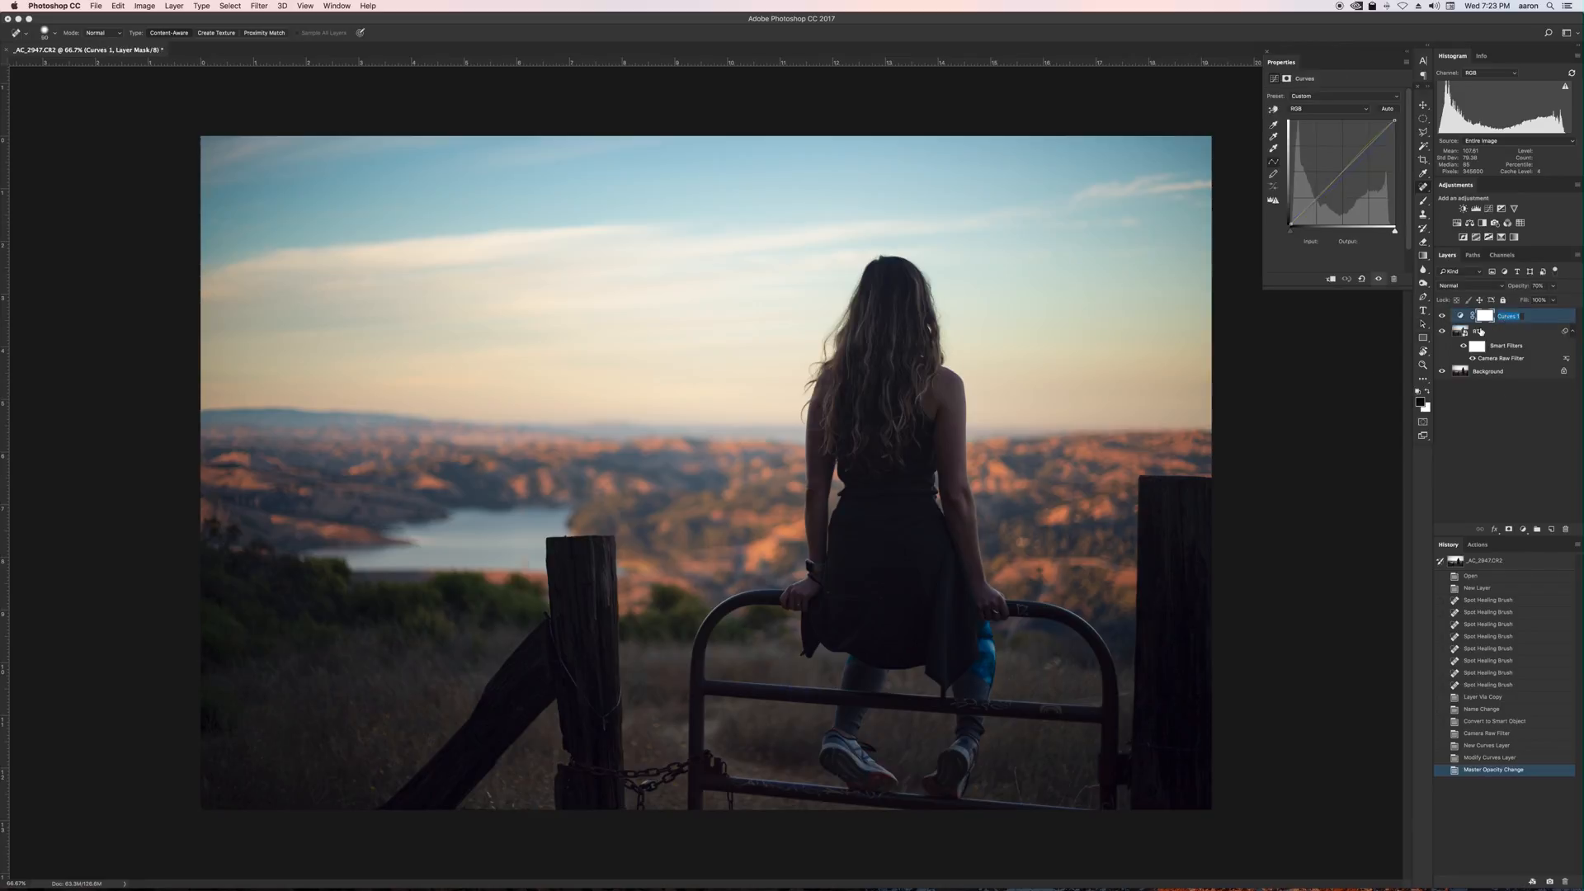
{"action": "type", "text": "Style"}
{"action": "key", "text": "Return"}
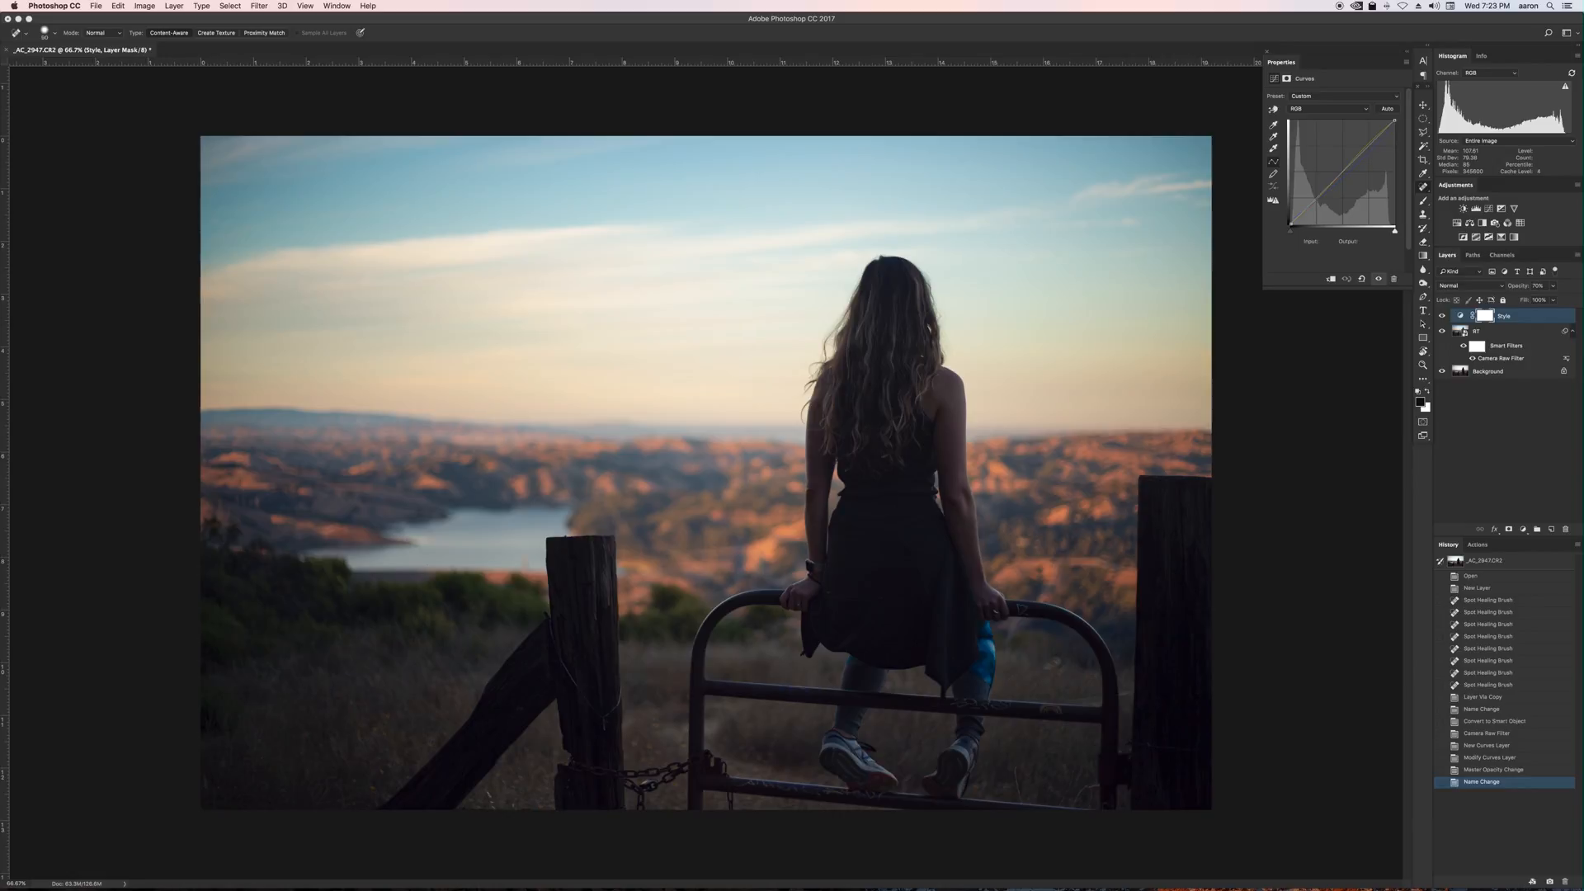
Collapse the smart object's filter list and toggle the Style layer on and off to compare.
{"action": "left_click", "coordinate": [1572, 331]}
{"action": "left_click", "coordinate": [1519, 396]}
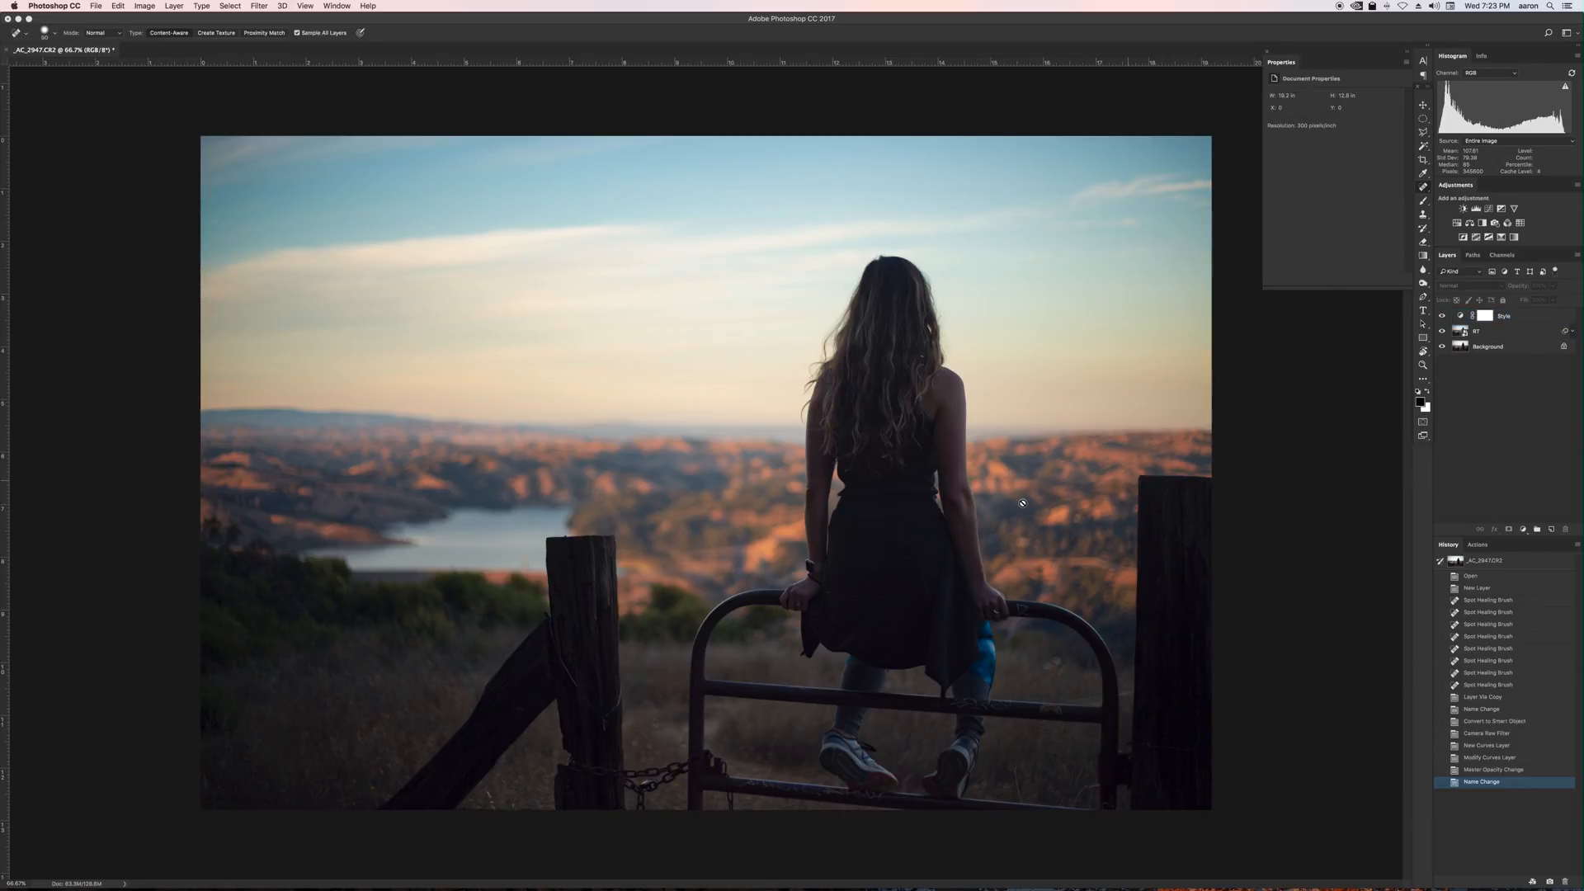
{"action": "left_click", "coordinate": [1442, 317]}
{"action": "left_click", "coordinate": [1442, 316]}
Save the document as a Photoshop file _AC_2947.psd with Maximize Compatibility enabled.
{"action": "key", "text": "super+s"}
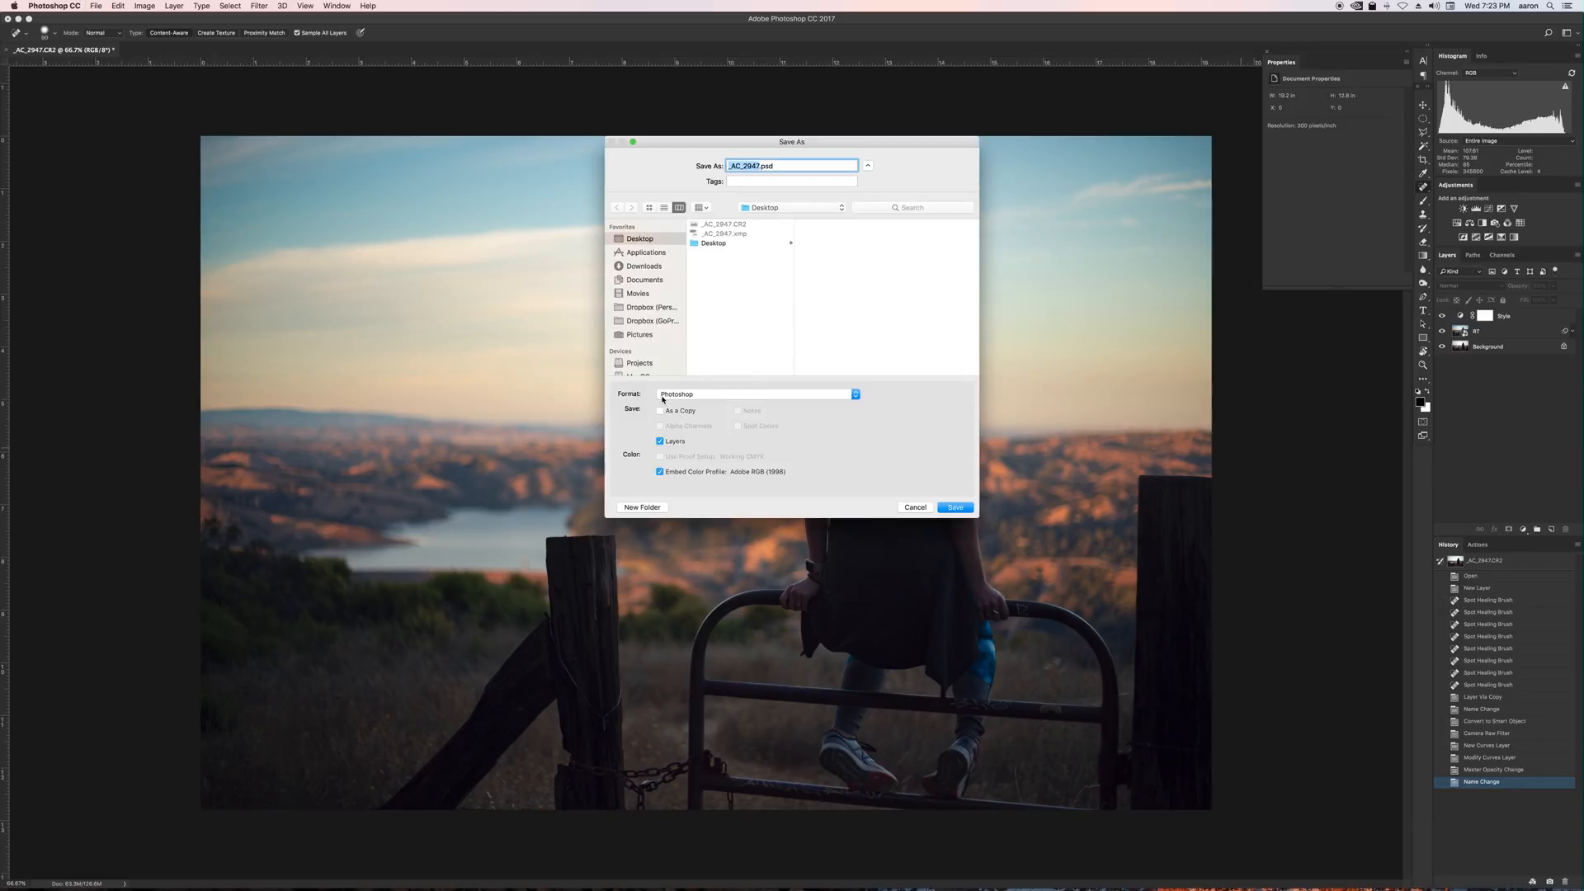
{"action": "left_click", "coordinate": [956, 509]}
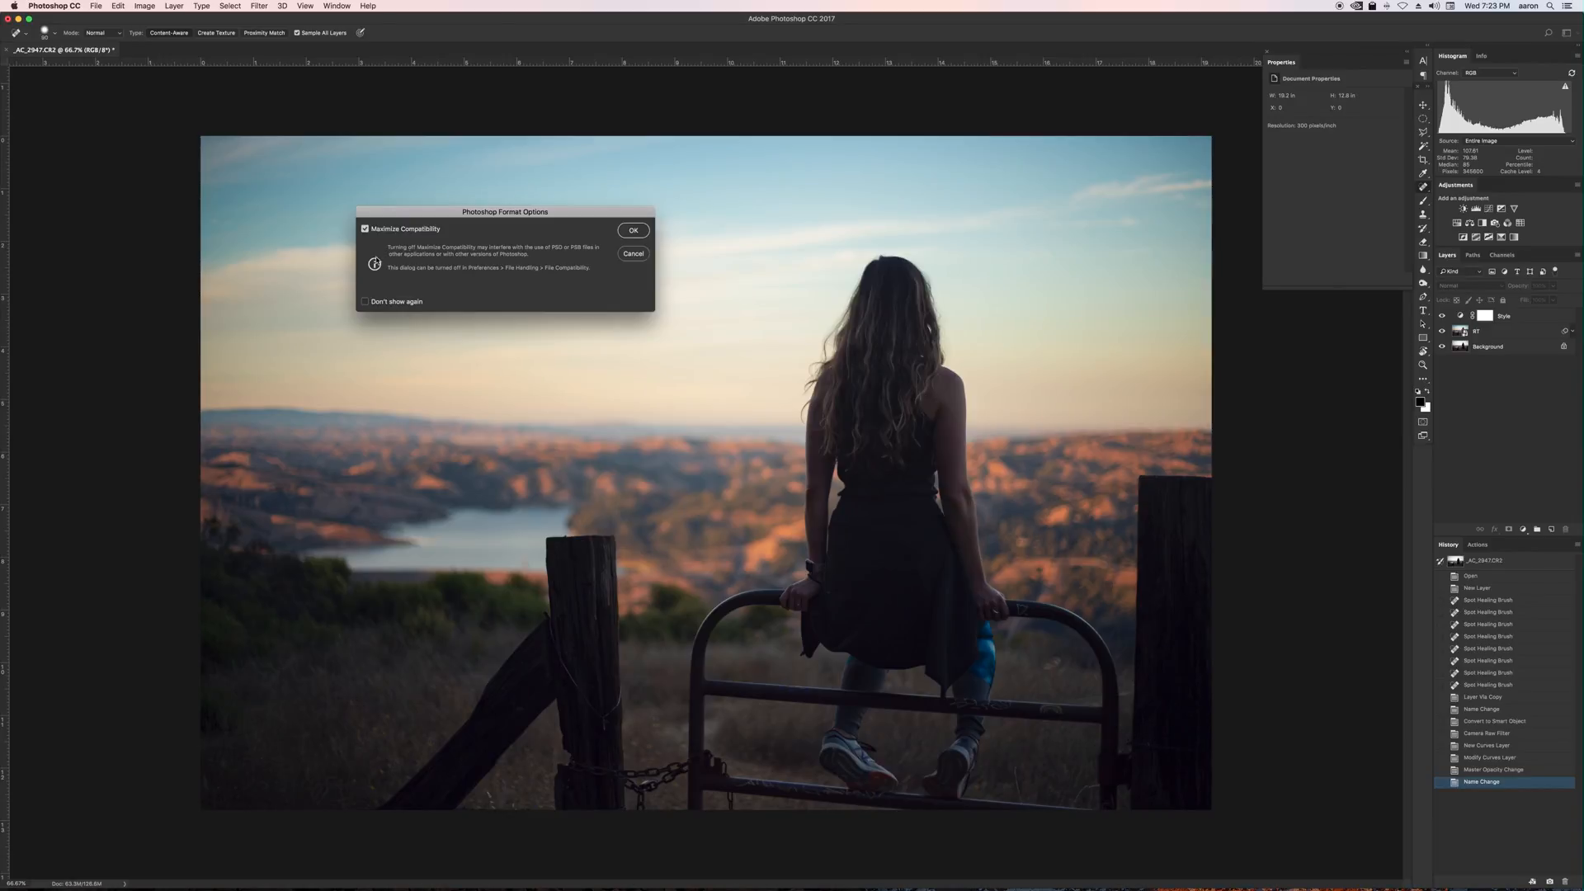
{"action": "left_click", "coordinate": [633, 231]}
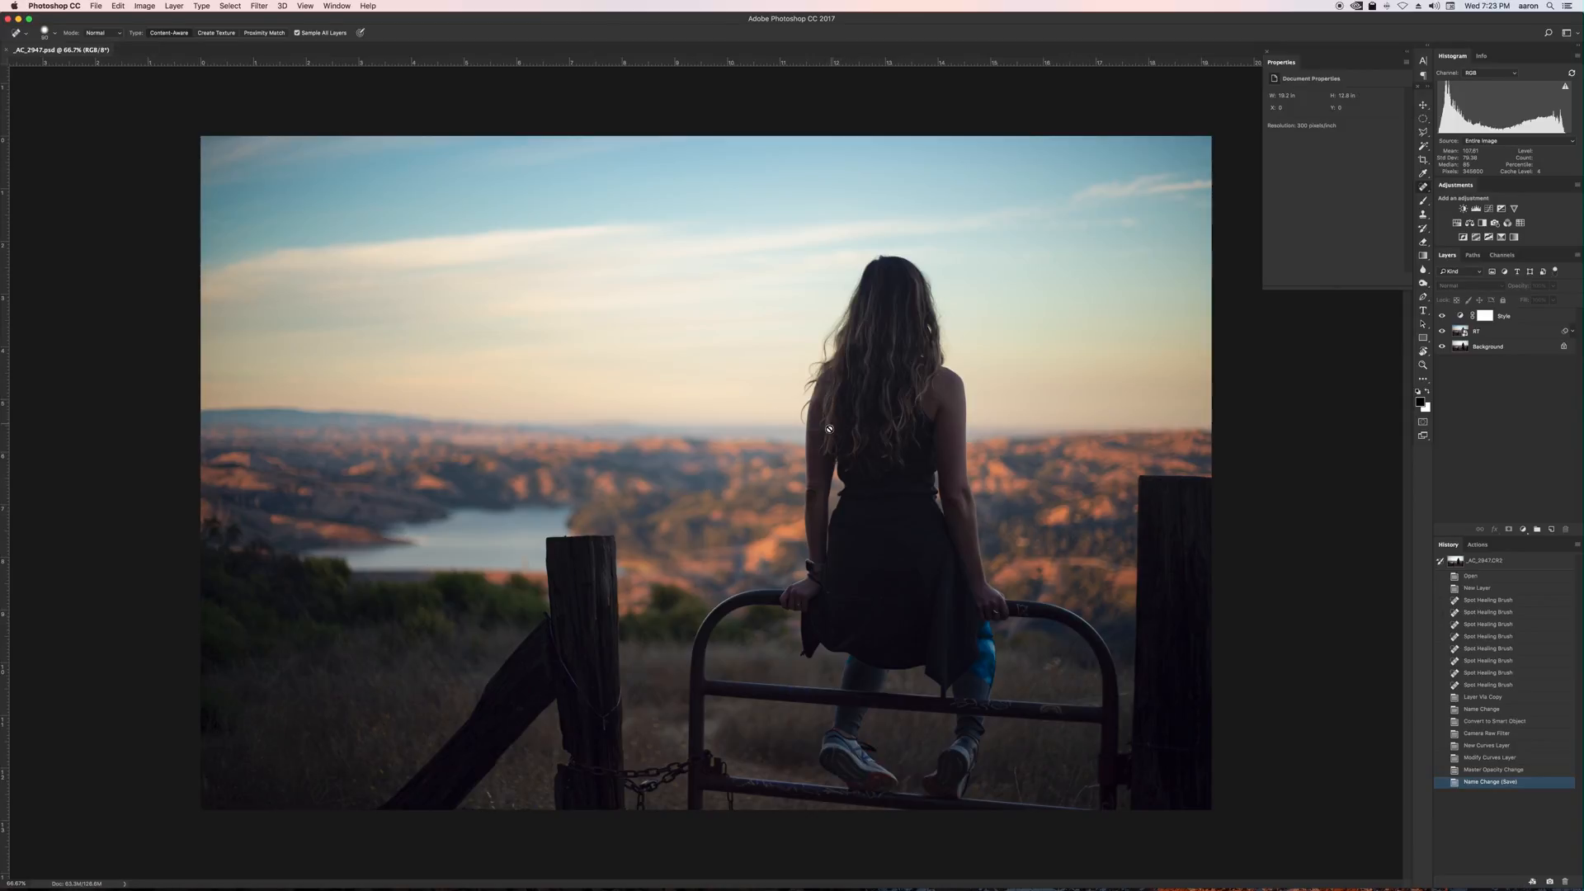
Save a JPEG copy named _AC_2947.jpg at maximum quality with baseline format.
{"action": "key", "text": "super+shift+s"}
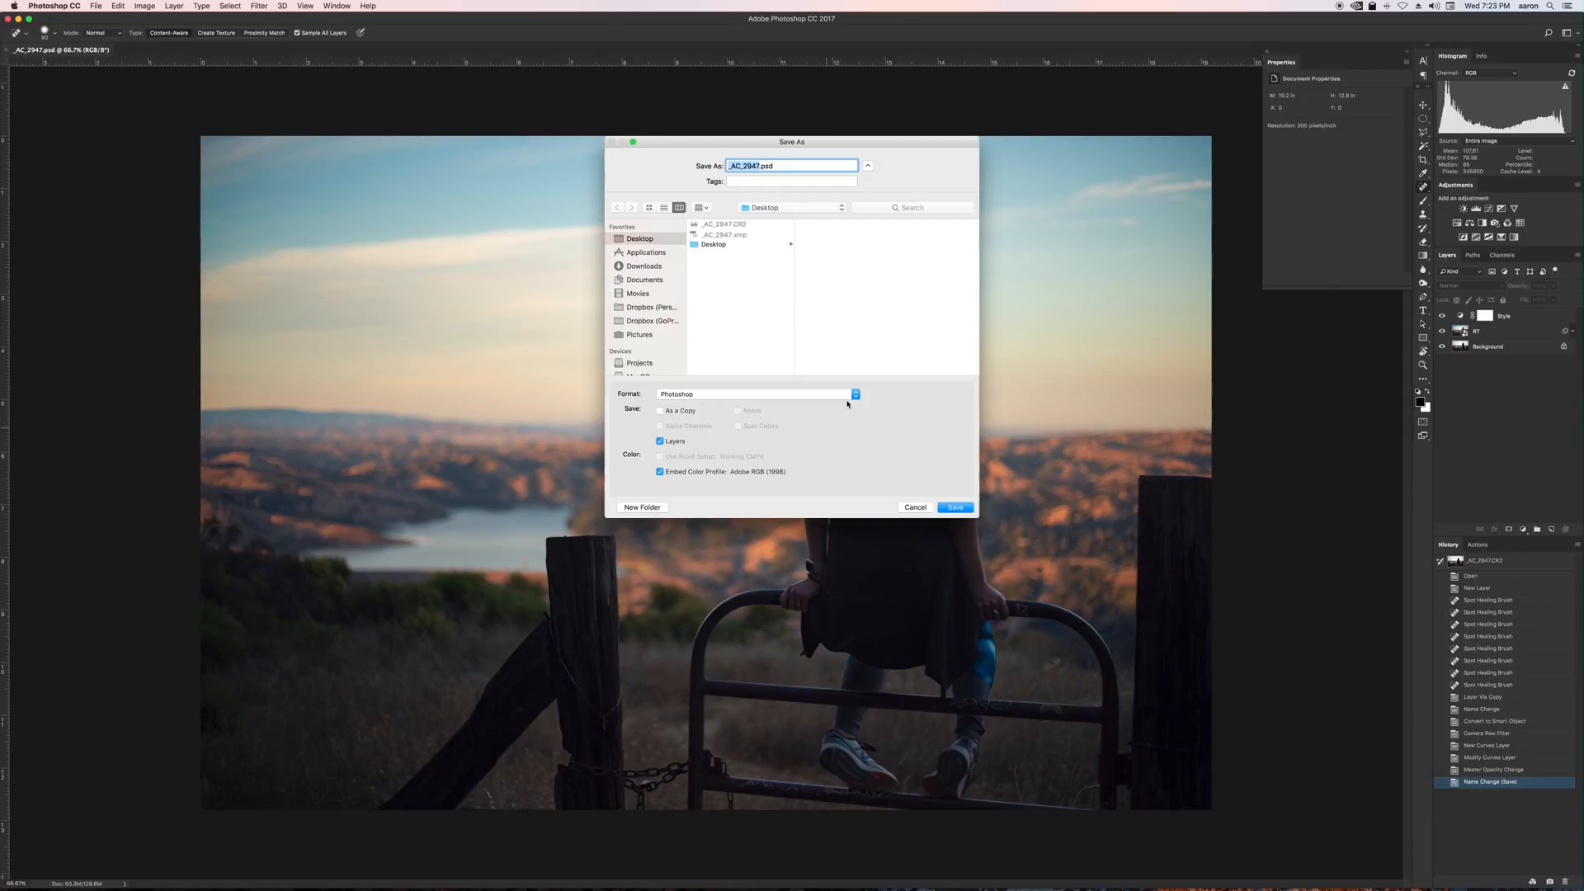
{"action": "left_click", "coordinate": [753, 394]}
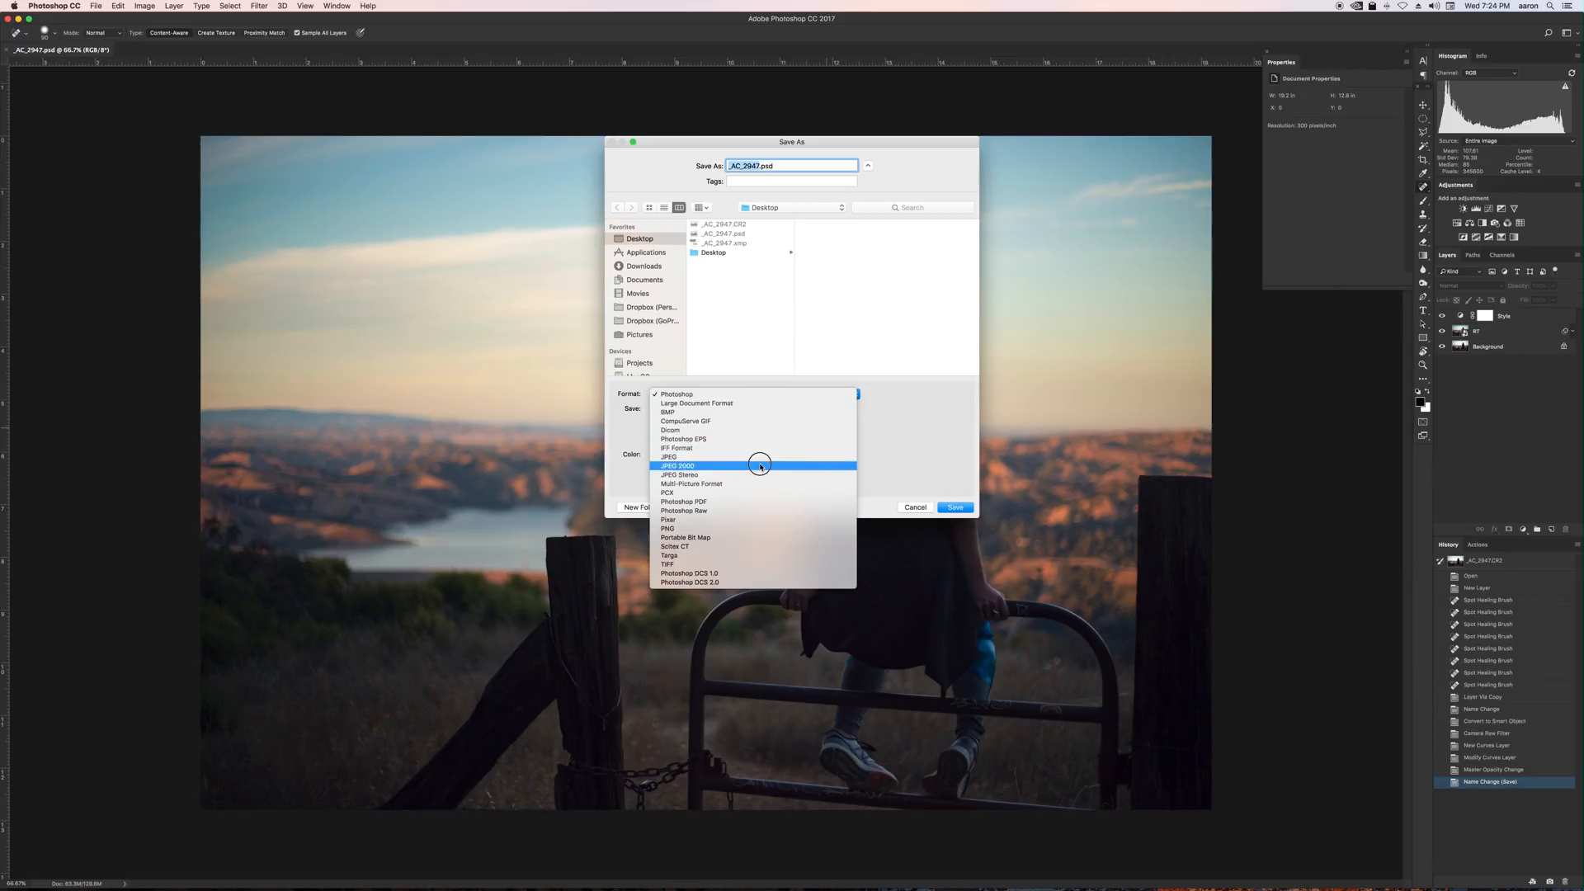
{"action": "left_click", "coordinate": [758, 457]}
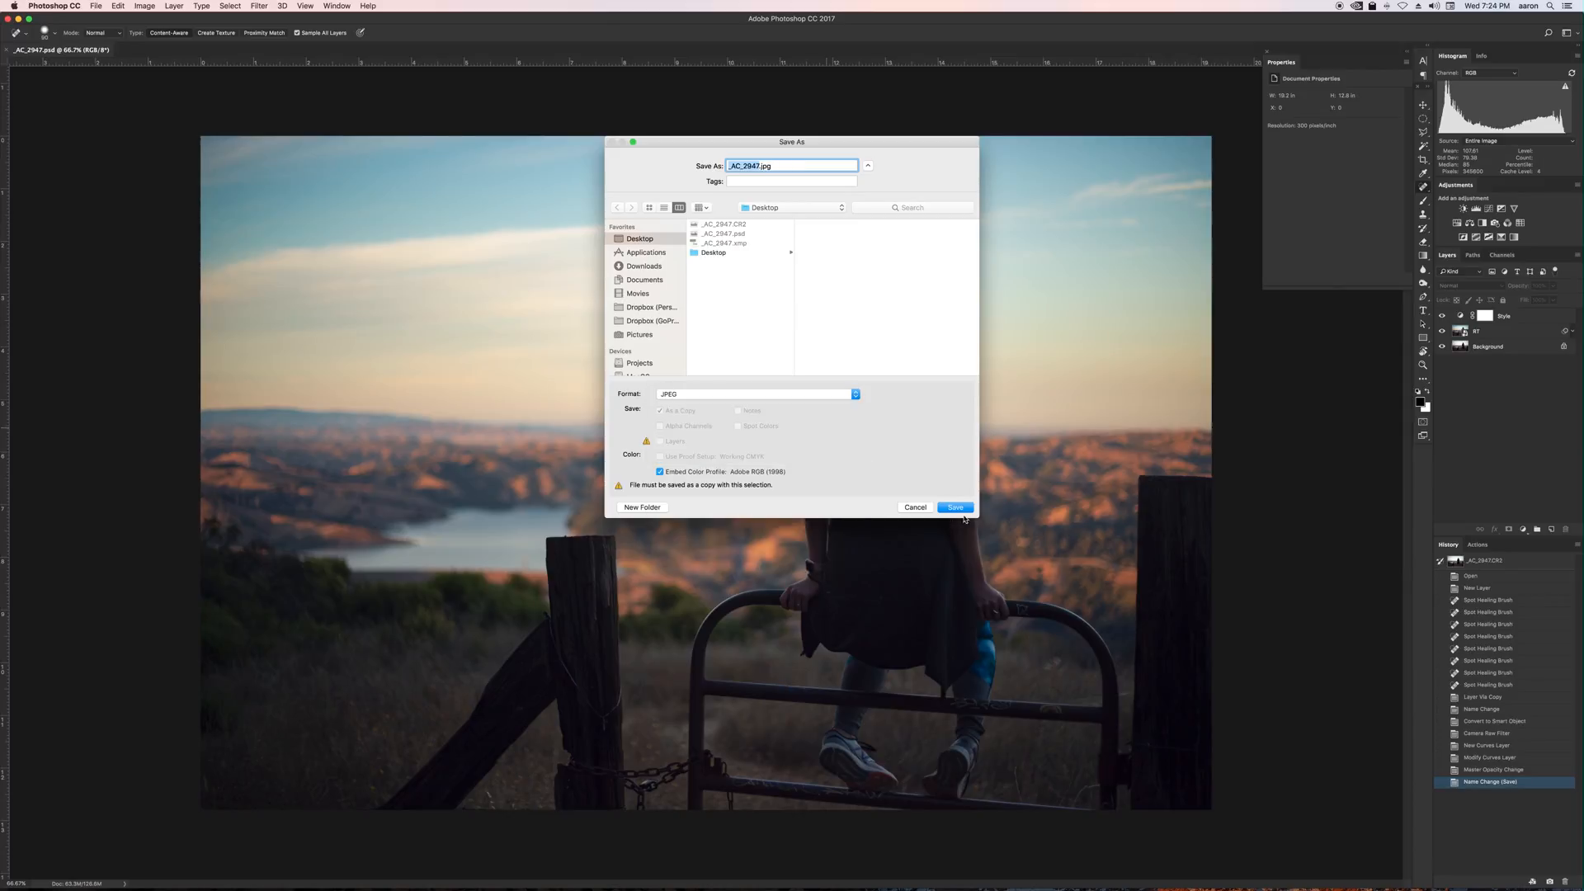
{"action": "key", "text": "Return"}
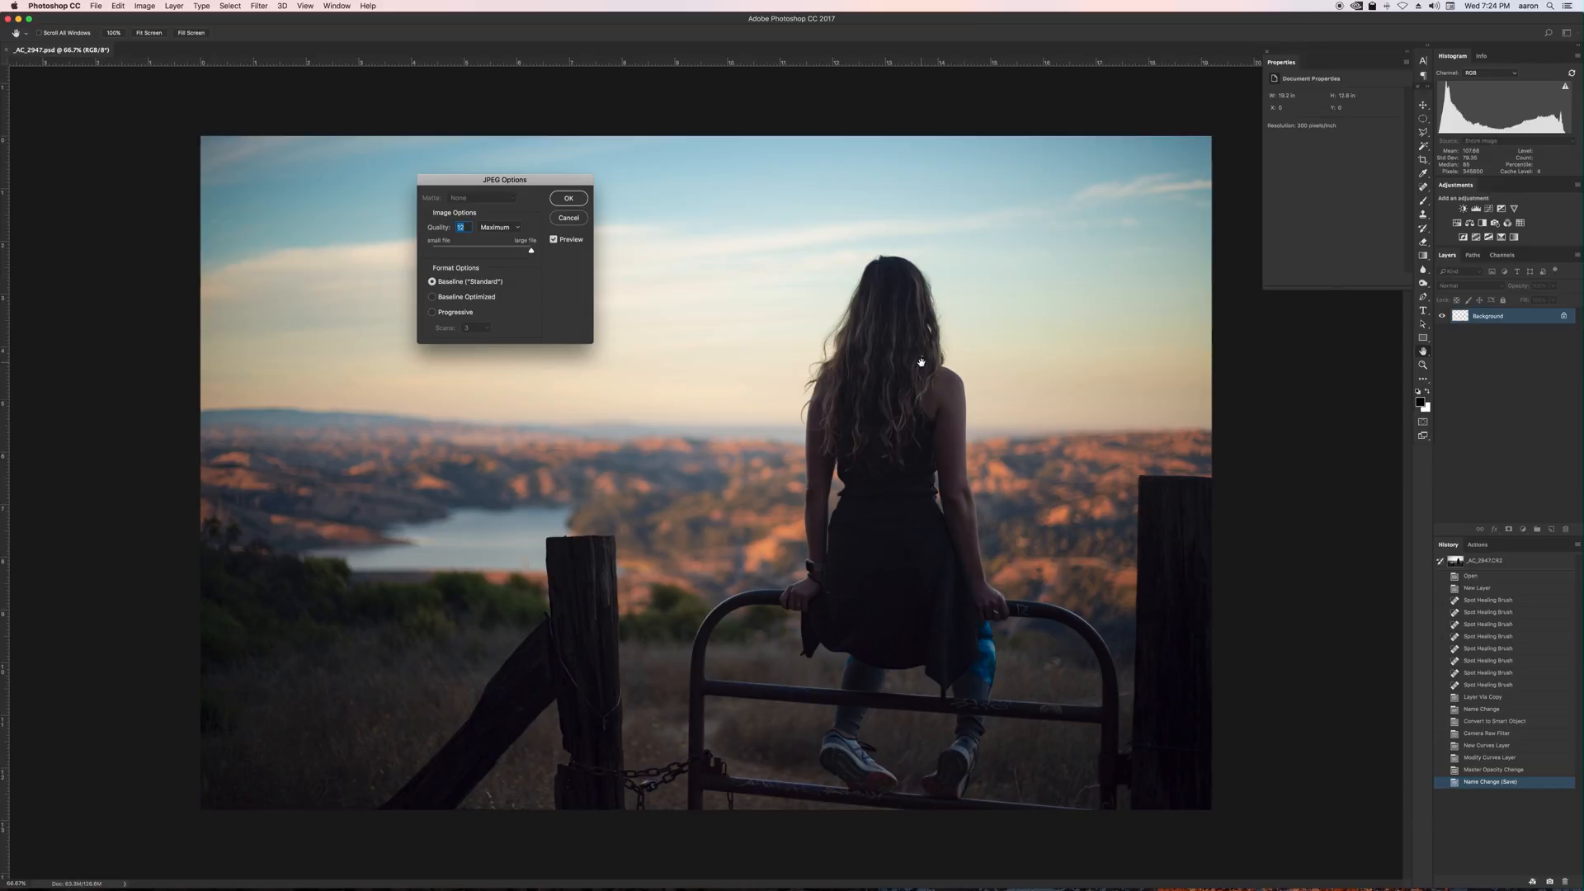
{"action": "left_click", "coordinate": [570, 198]}
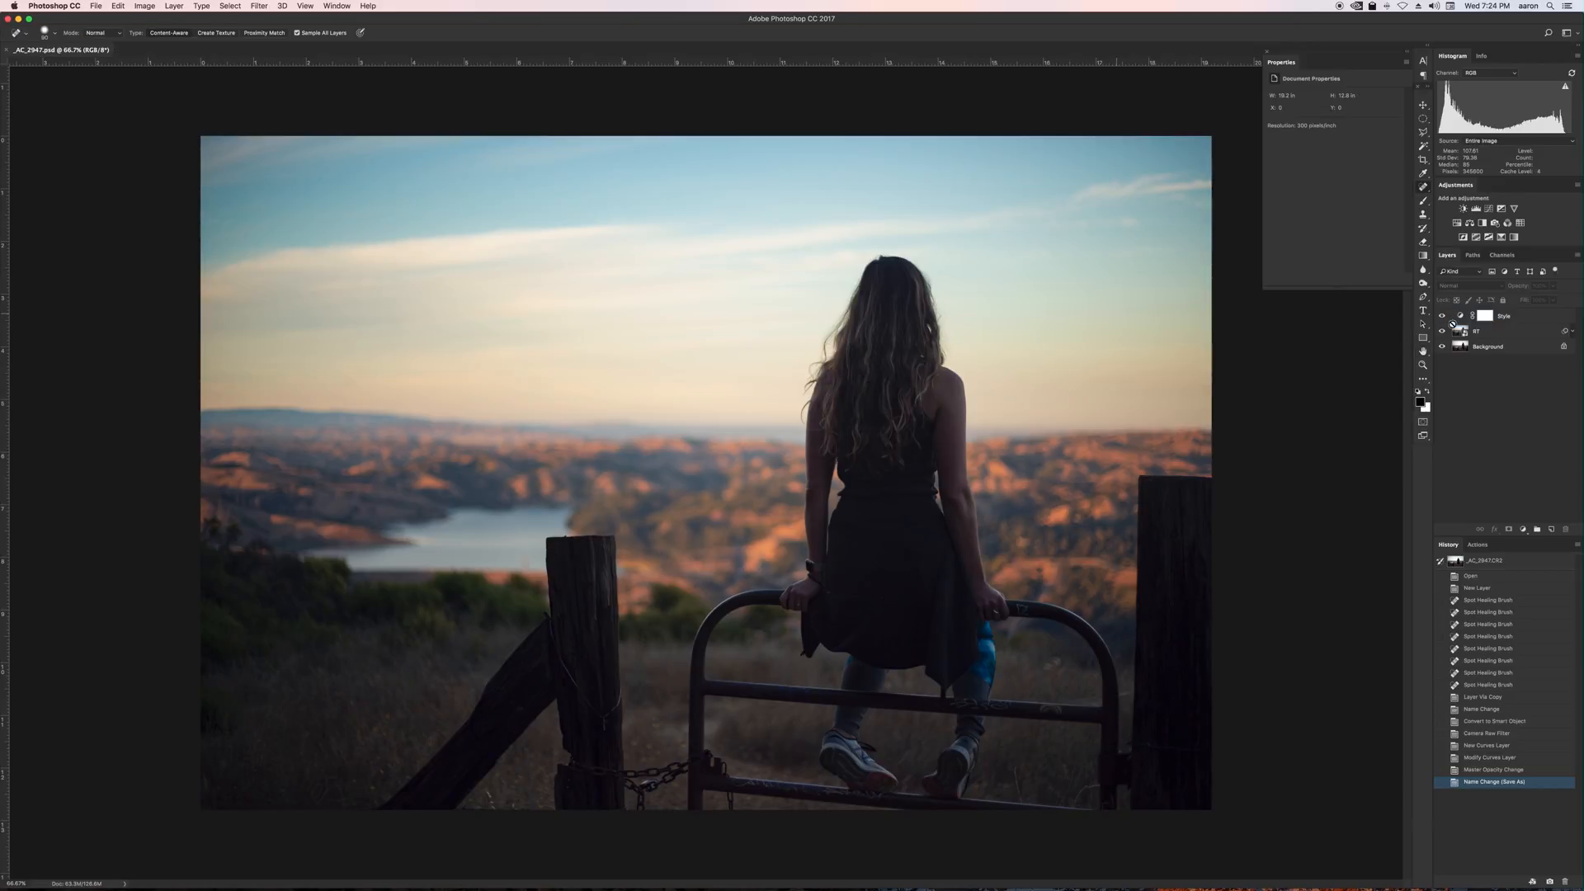
Switch to Finder, open a new window on the Desktop, and preview _AC_2947.jpg with Quick Look.
{"action": "key", "text": "super+Tab"}
{"action": "left_click", "coordinate": [722, 446]}
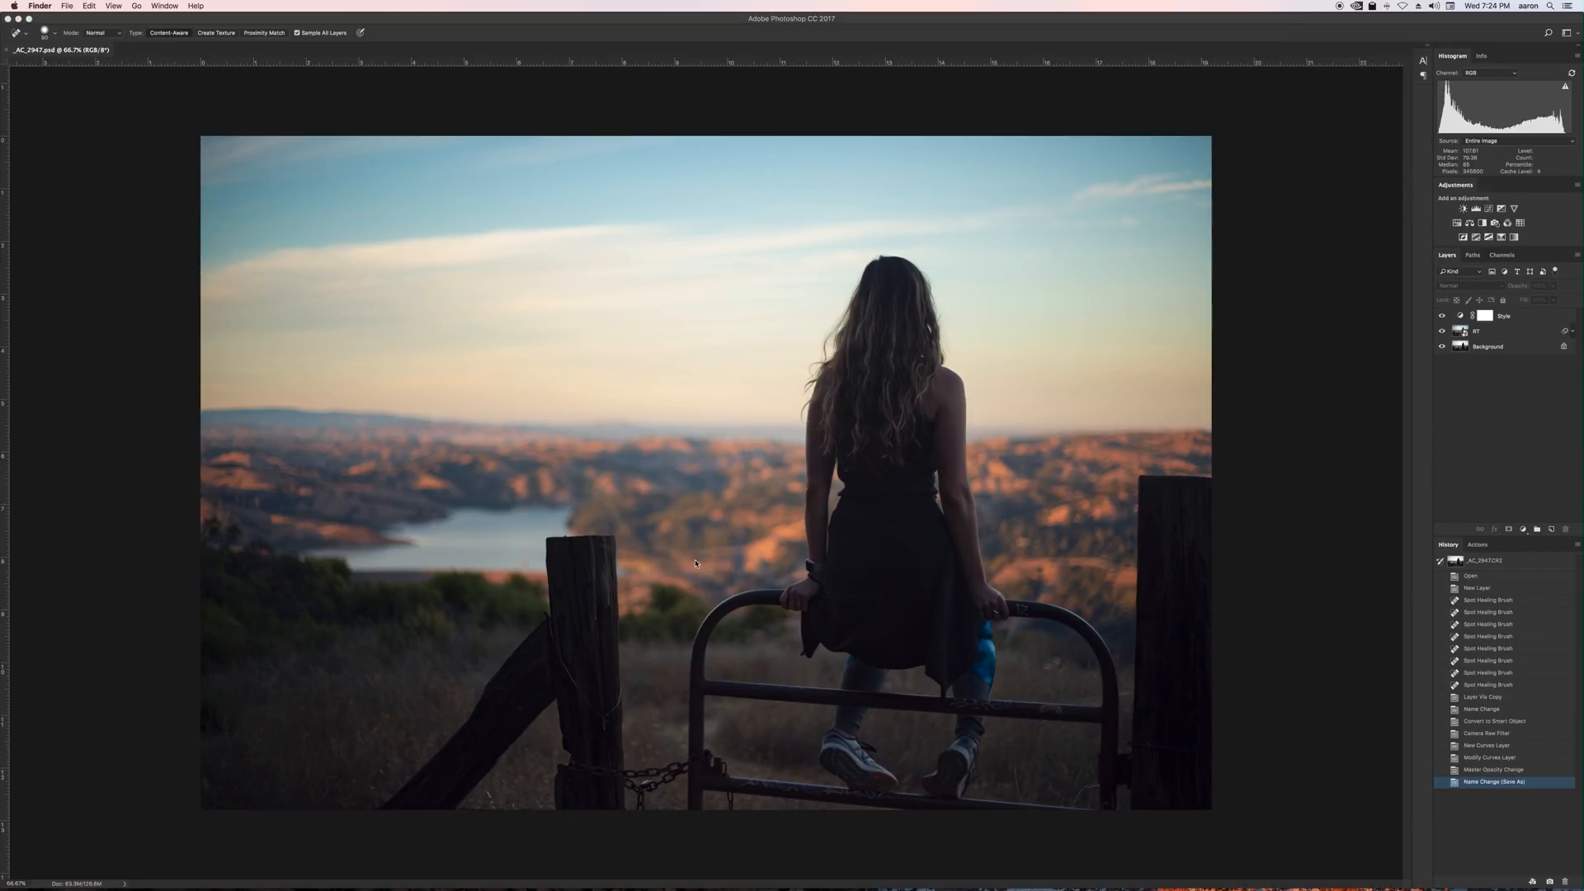
{"action": "key", "text": "super+n"}
{"action": "left_click", "coordinate": [650, 318]}
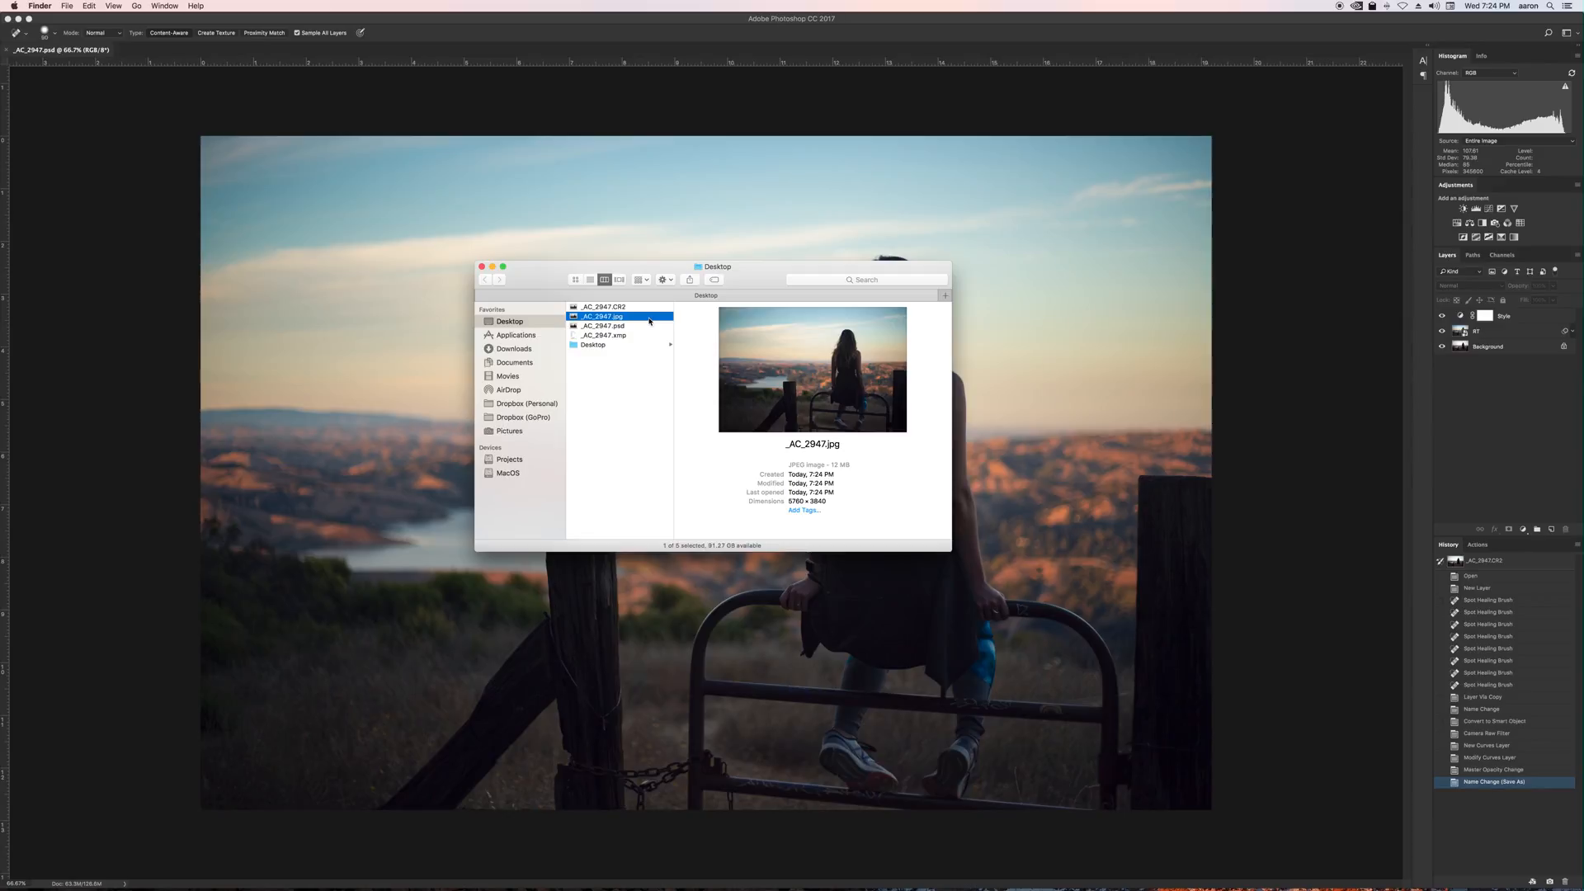
{"action": "key", "text": "space"}
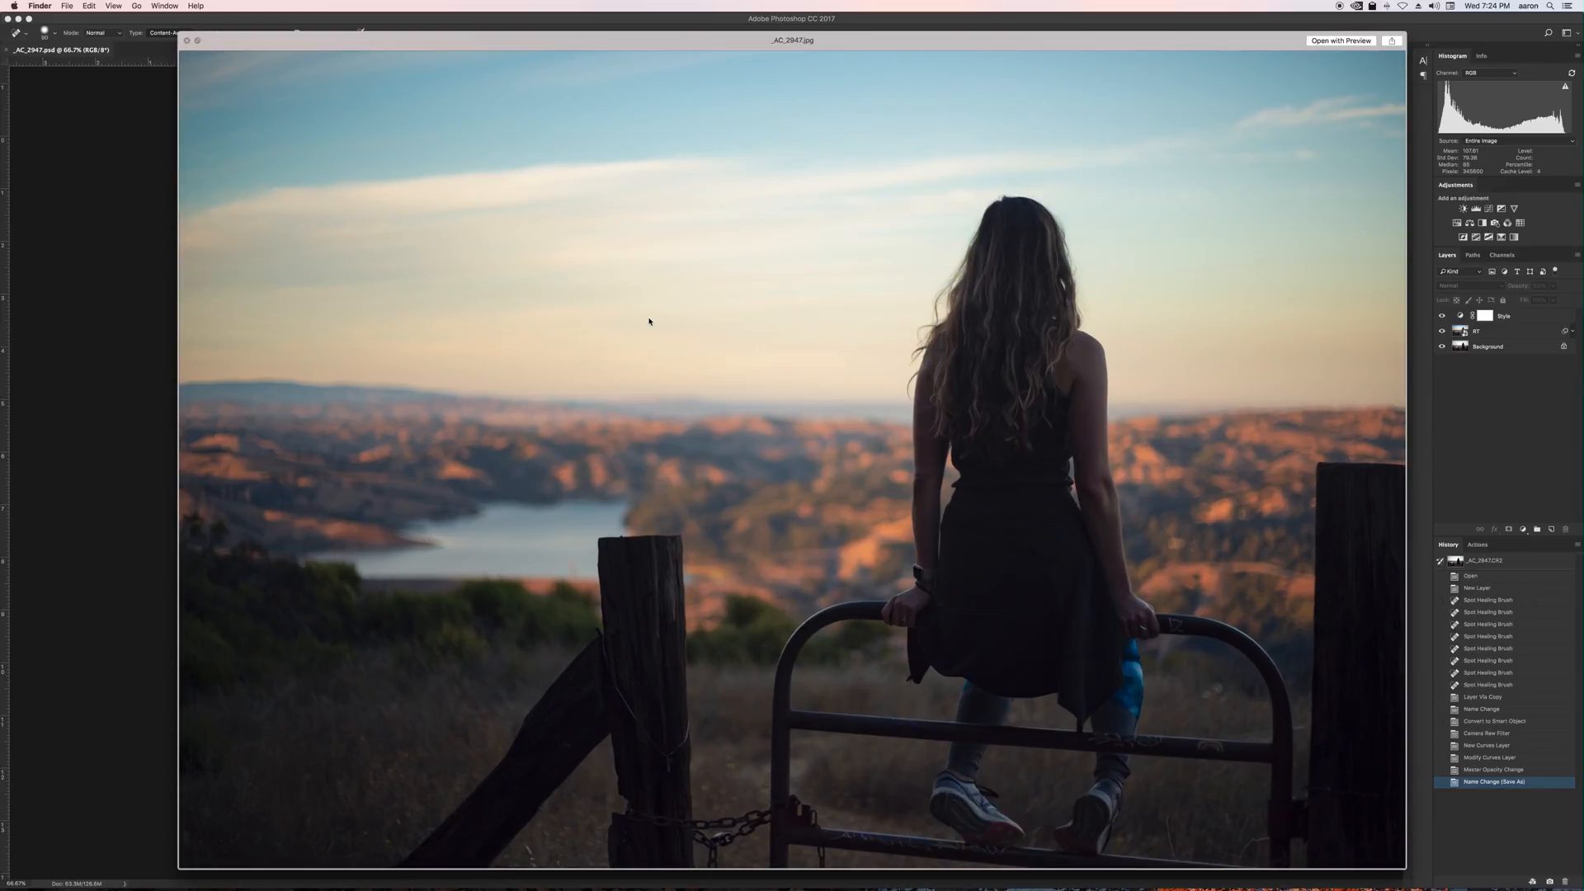
Flip between the original CR2 and the exported JPEG in Quick Look to compare them.
{"action": "key", "text": "Up"}
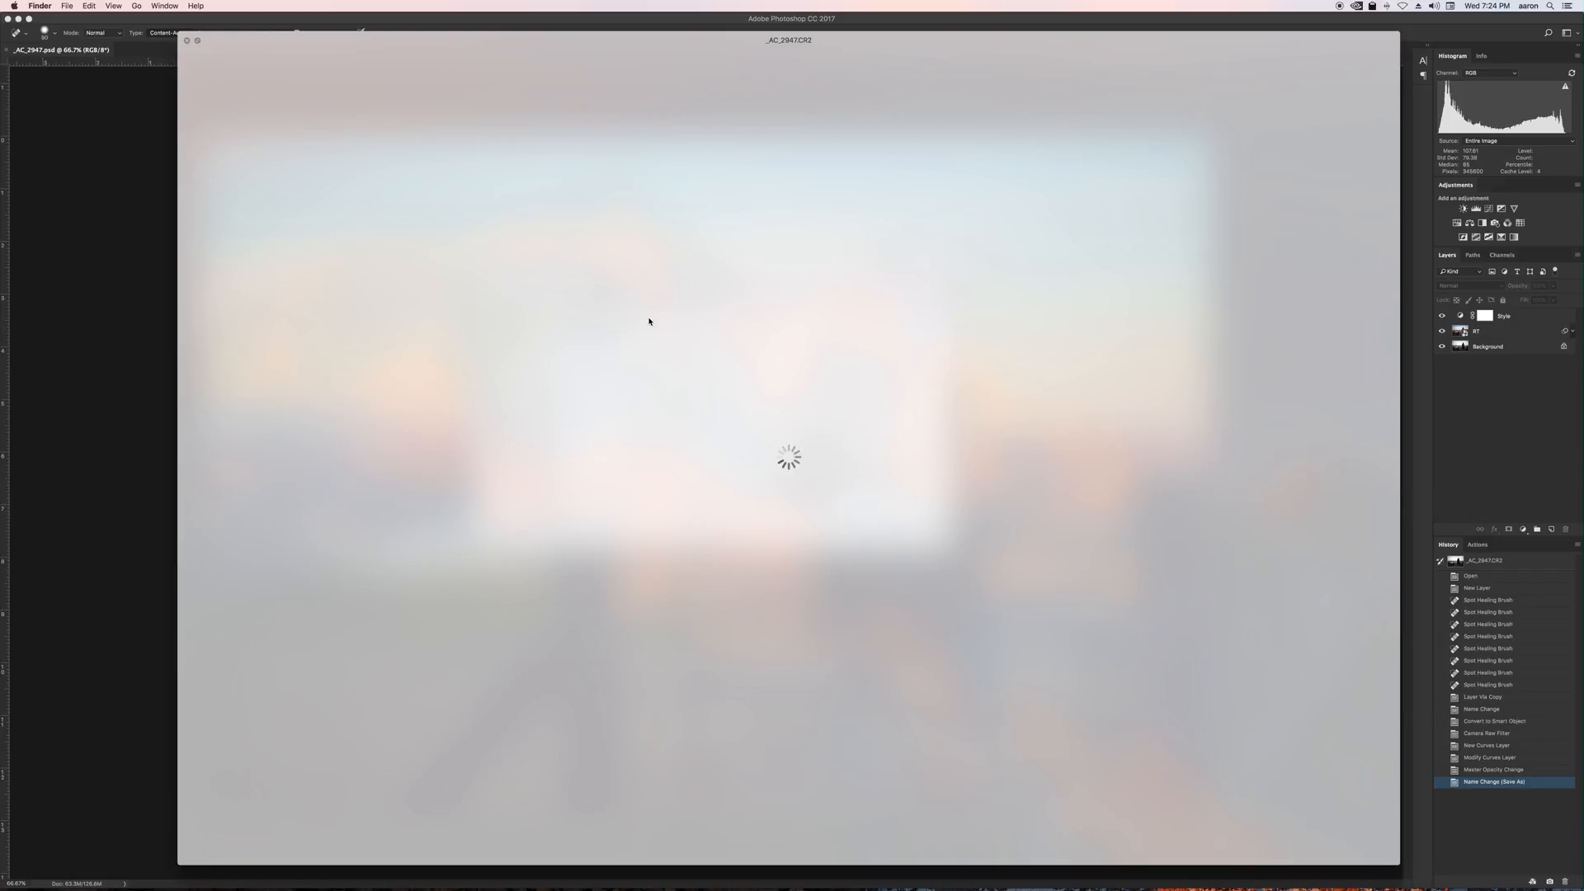
{"action": "key", "text": "Down"}
{"action": "key", "text": "Up"}
{"action": "key", "text": "Down"}
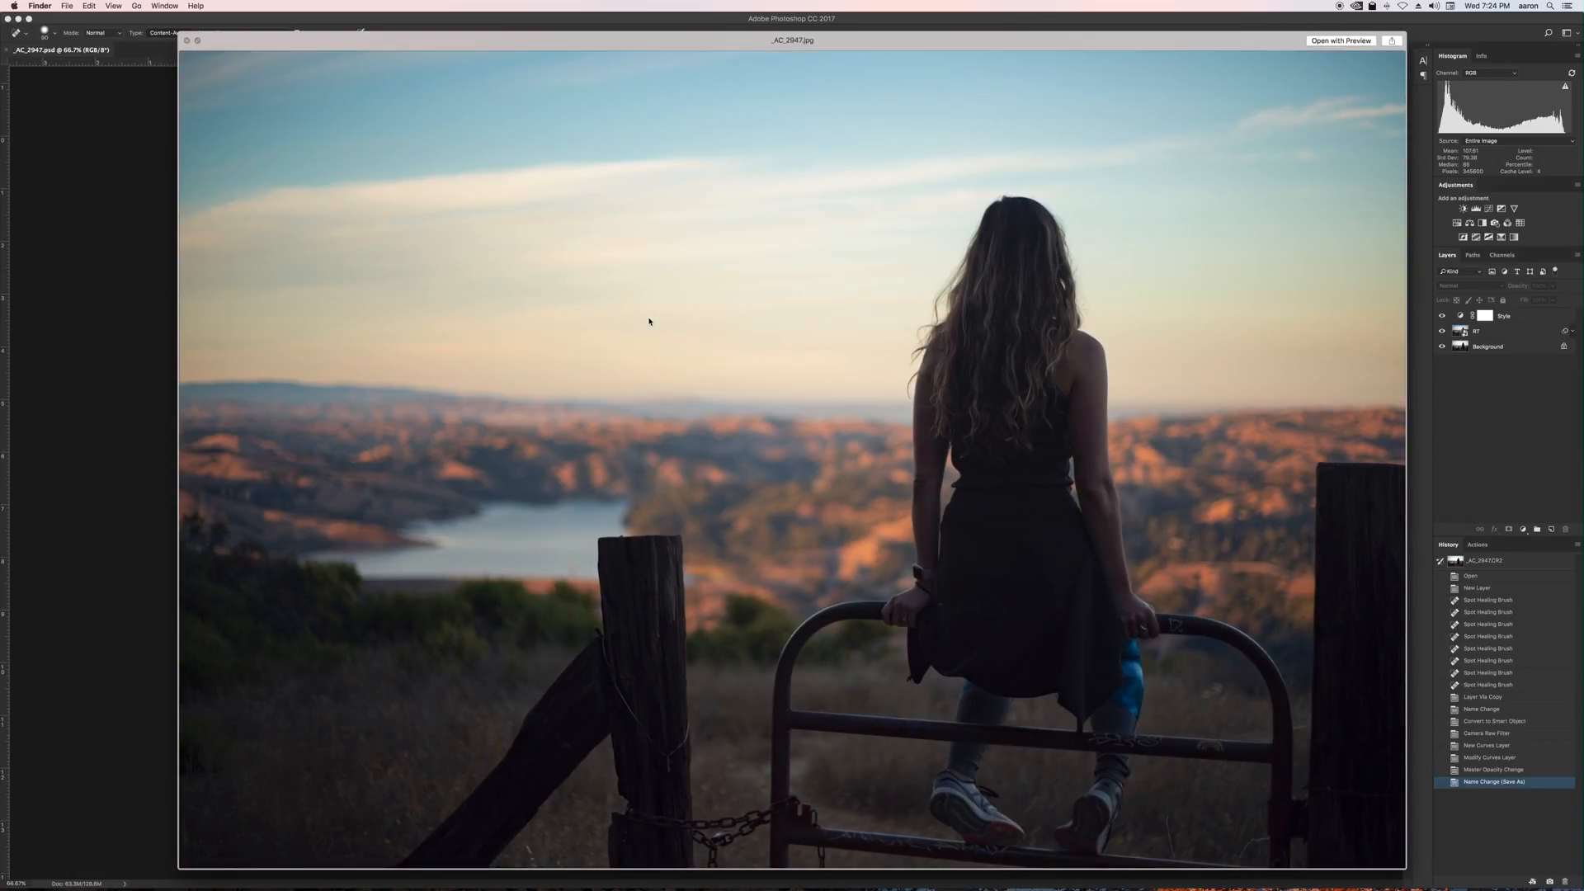
{"action": "key", "text": "Up"}
{"action": "key", "text": "Down"}
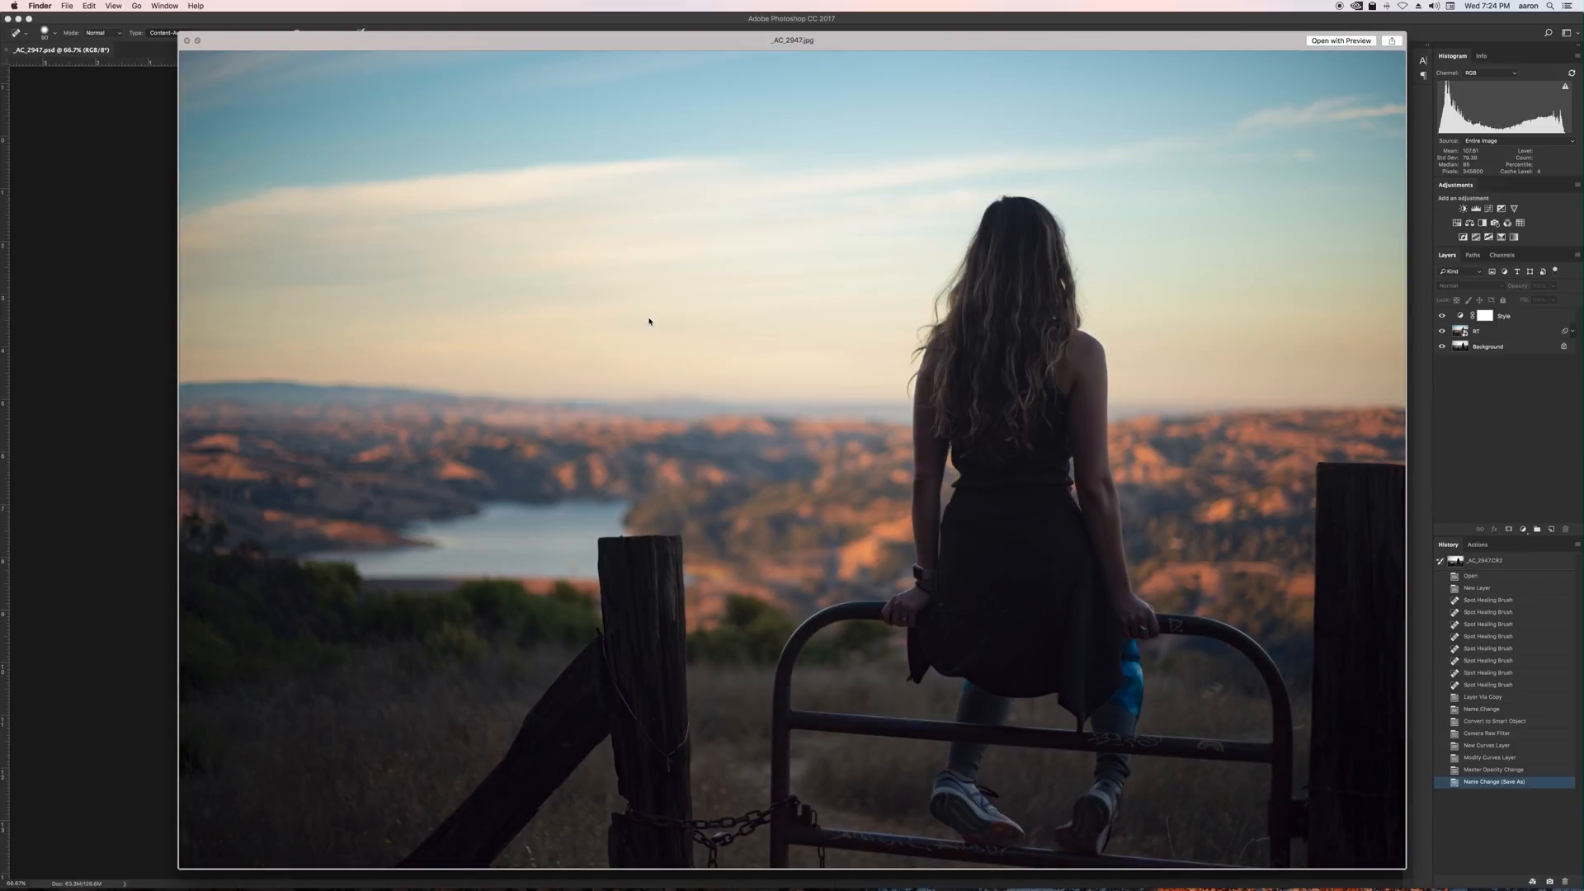